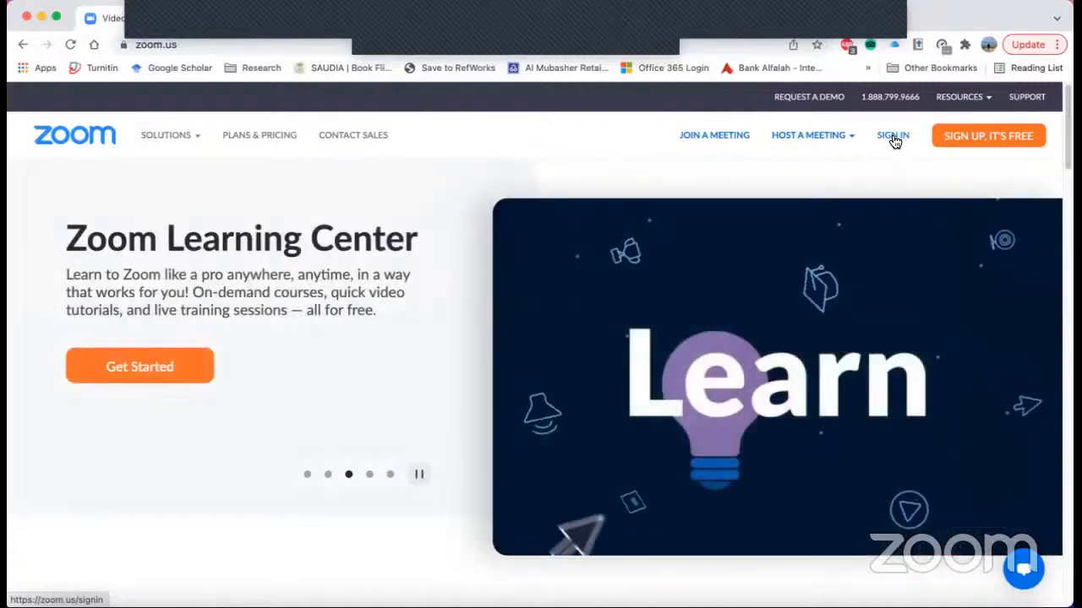
- Sign in to Zoom through SSO with the company domain maeen
{"action": "left_click", "coordinate": [876, 148]}
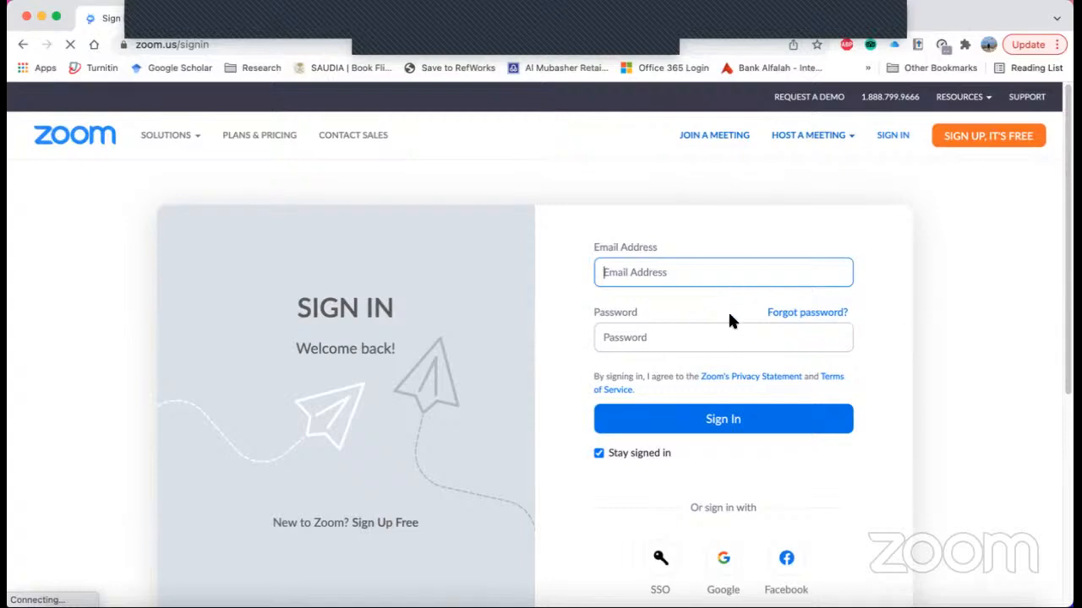
{"action": "left_click", "coordinate": [428, 19]}
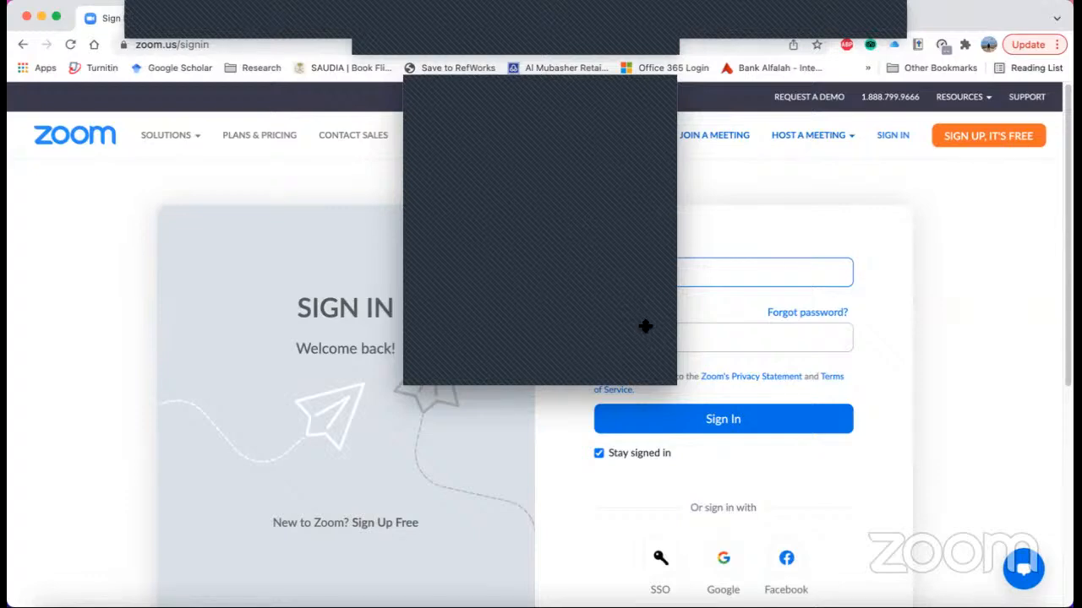
{"action": "left_click", "coordinate": [410, 84]}
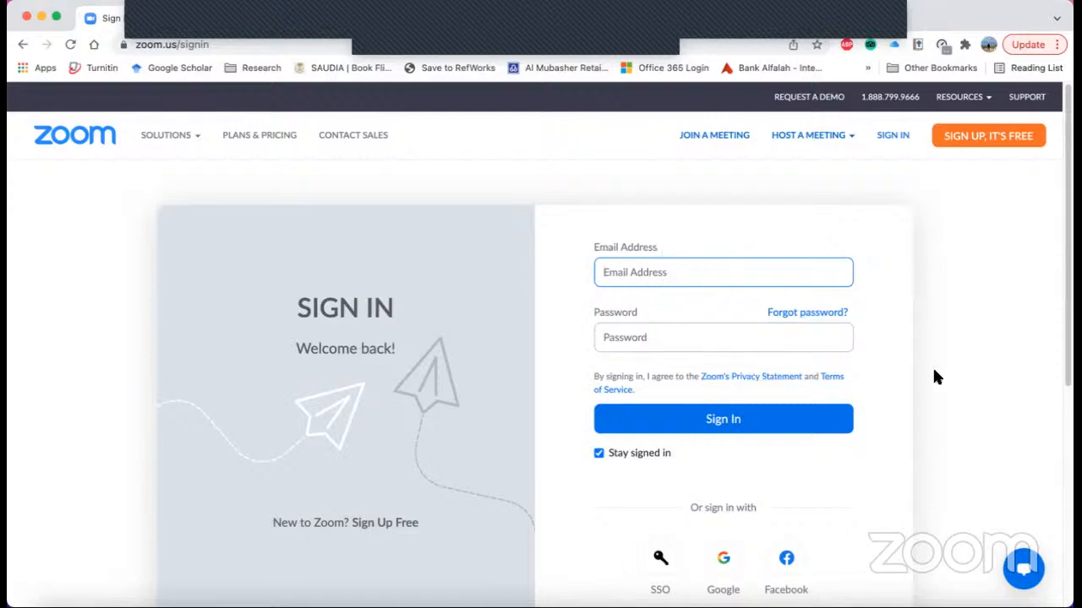
{"action": "left_click", "coordinate": [663, 563]}
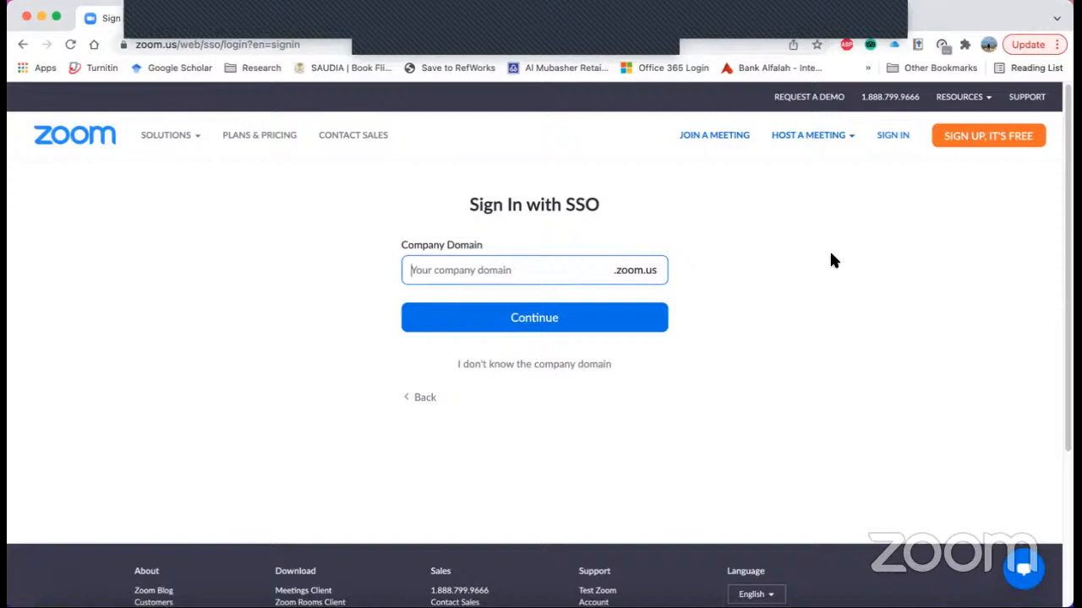
{"action": "type", "text": "maeen"}
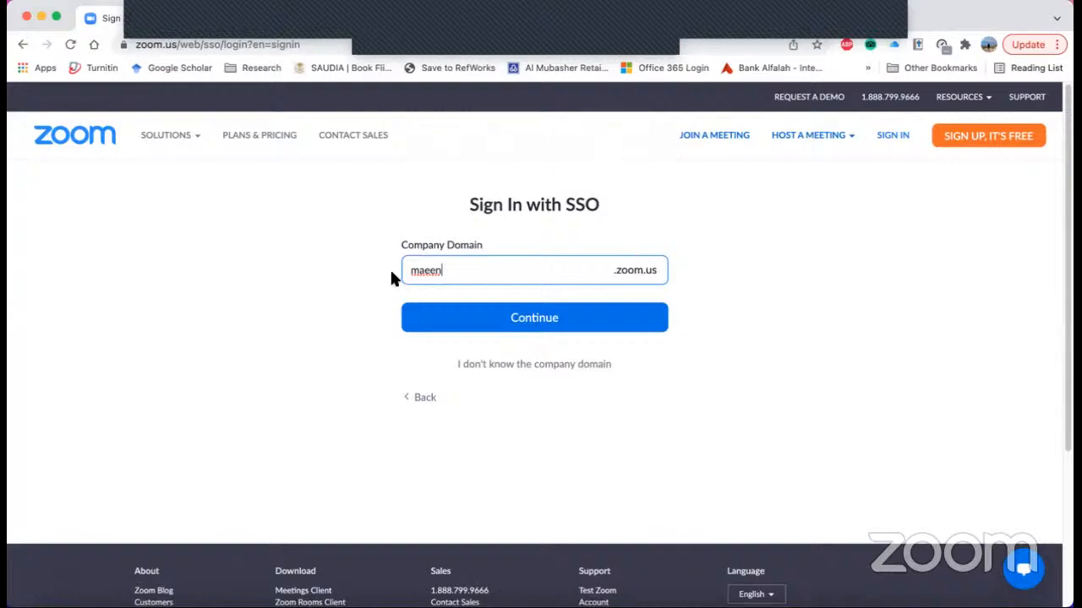
{"action": "left_click", "coordinate": [551, 323]}
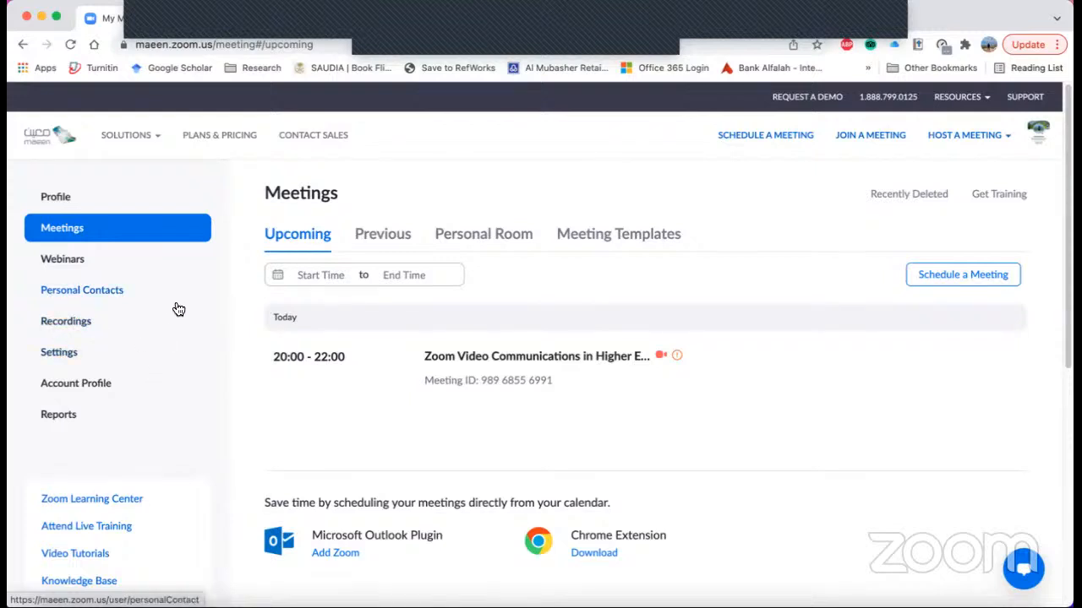
- Open the account profile and review its personal, meeting, account and sign-in details
{"action": "left_click", "coordinate": [54, 199]}
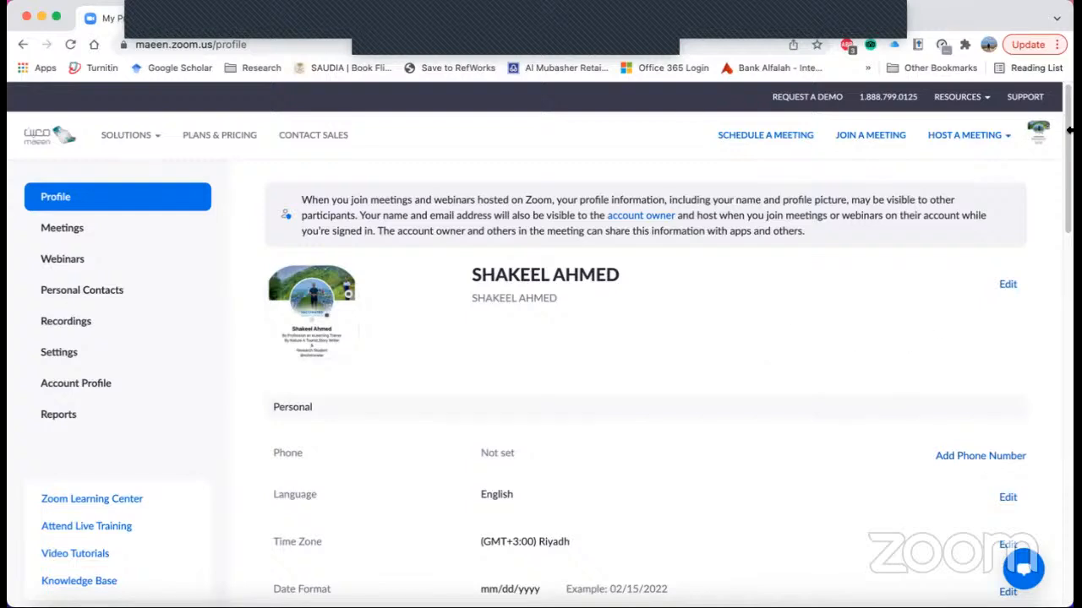
{"action": "left_click_drag", "start_coordinate": [1068, 179], "coordinate": [1069, 348]}
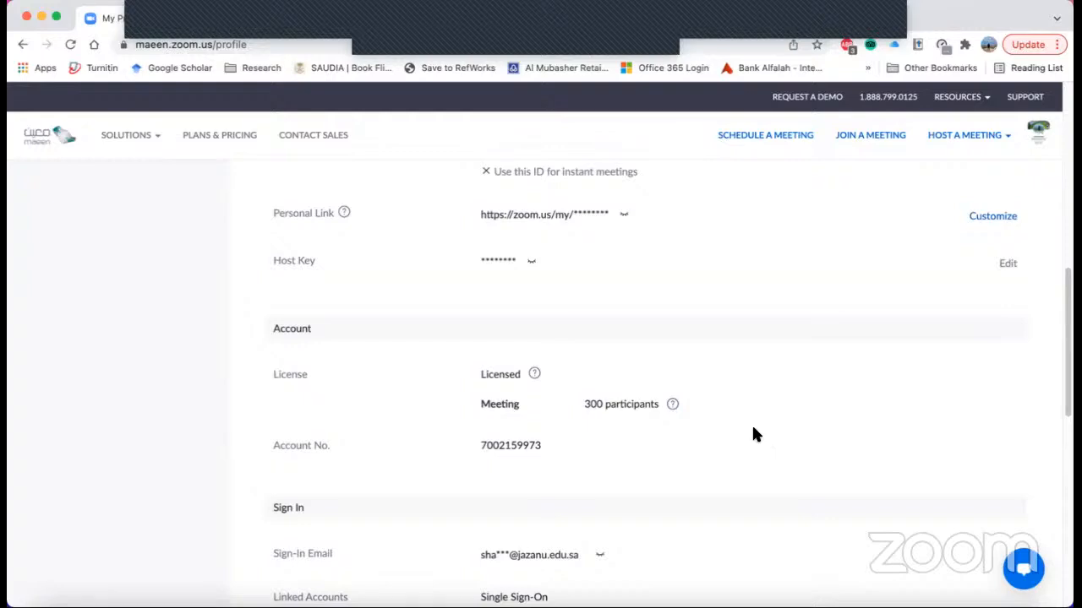
{"action": "scroll", "coordinate": [755, 429], "scroll_direction": "up", "scroll_amount": 2}
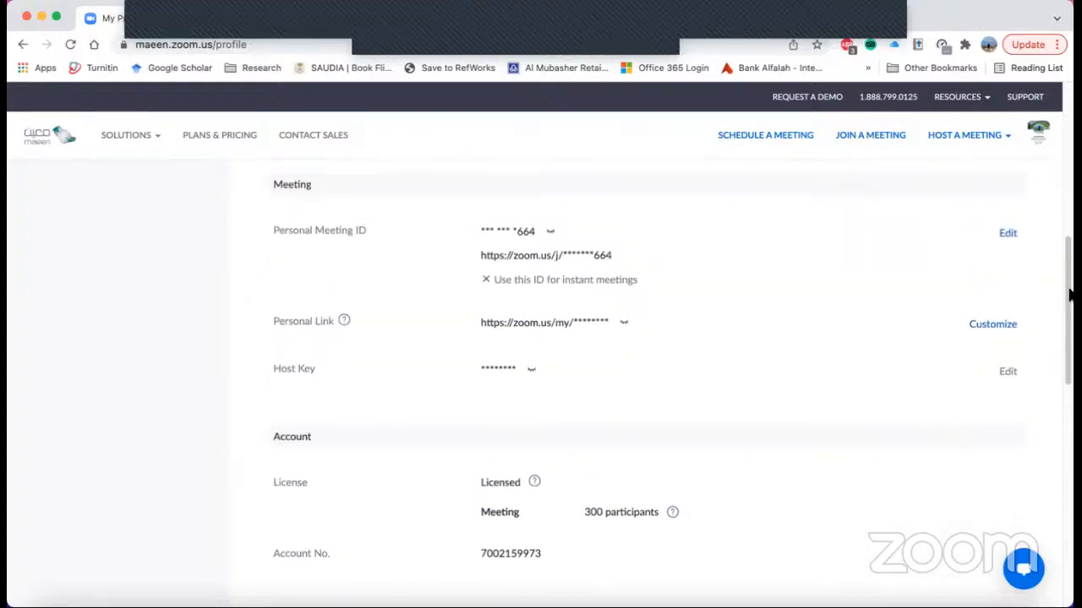
{"action": "scroll", "coordinate": [1065, 362], "scroll_direction": "down", "scroll_amount": 5}
{"action": "left_click_drag", "start_coordinate": [1065, 365], "coordinate": [1065, 390]}
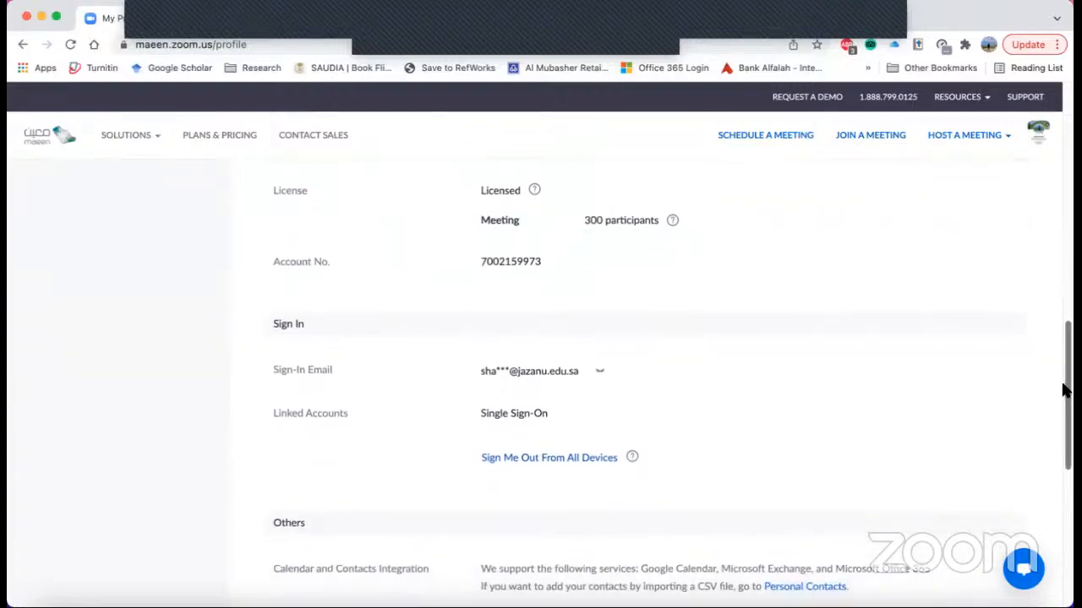
{"action": "left_click_drag", "start_coordinate": [1065, 390], "coordinate": [1069, 99]}
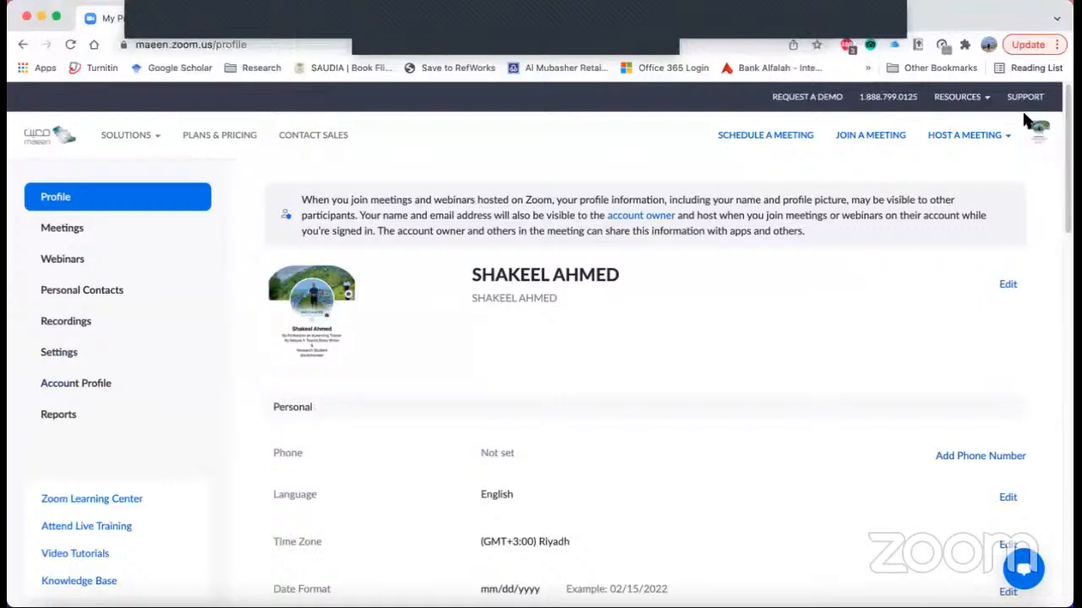
- Start scheduling a new meeting and set its topic to "Test a Zoom Meeting"
{"action": "left_click", "coordinate": [68, 236]}
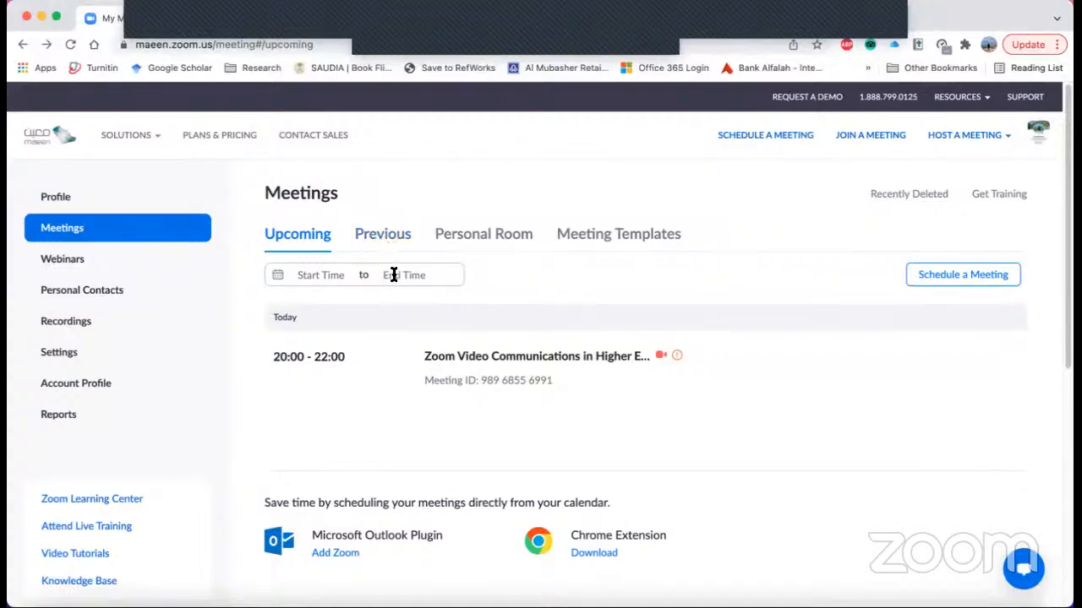
{"action": "left_click", "coordinate": [977, 283]}
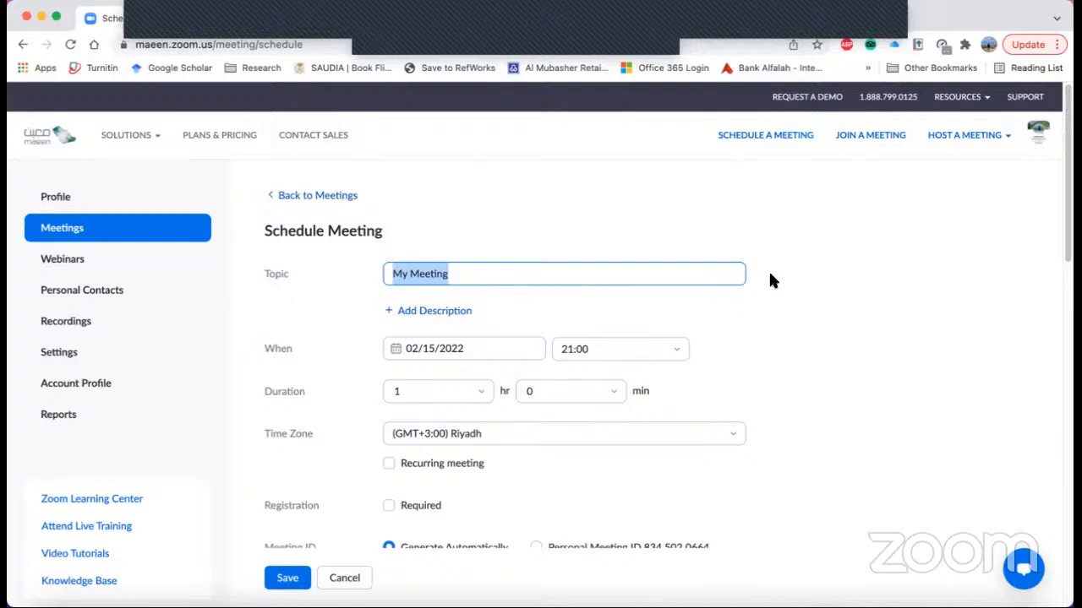
{"action": "type", "text": "Test"}
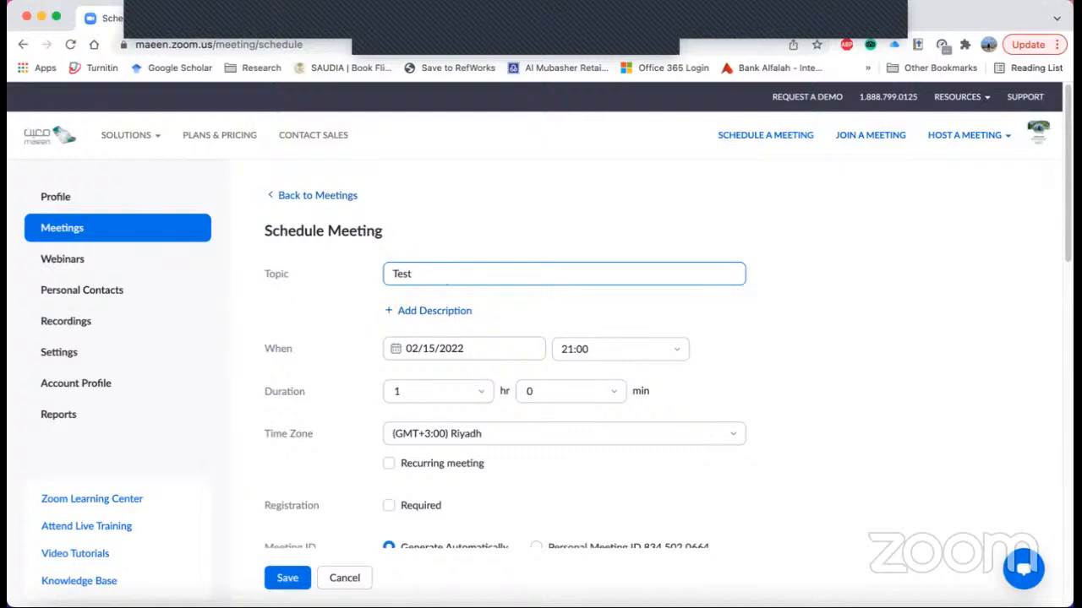
{"action": "type", "text": " a Zoom Meeting"}
- Add the meeting description "This is a test session for zoom meetings"
{"action": "left_click", "coordinate": [418, 312]}
{"action": "type", "text": "This is"}
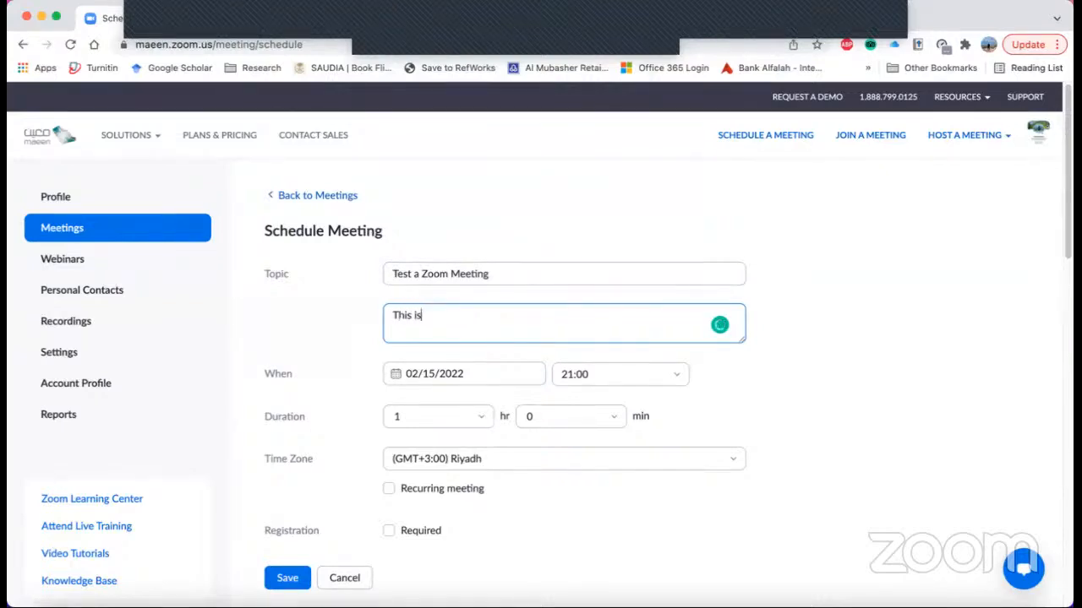
{"action": "type", "text": " a test session"}
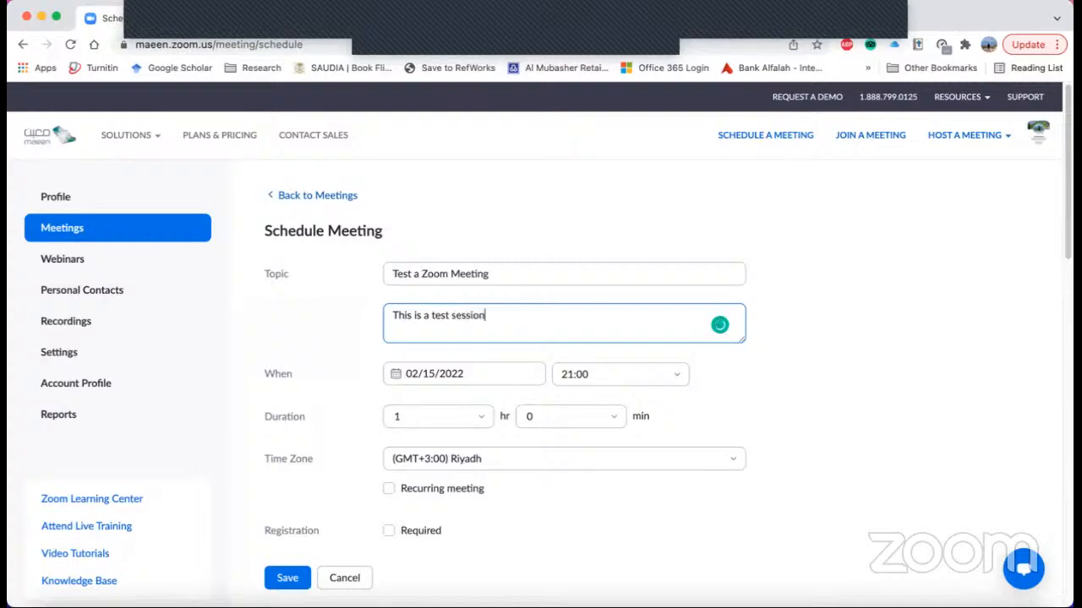
{"action": "type", "text": " for zoom meetings"}
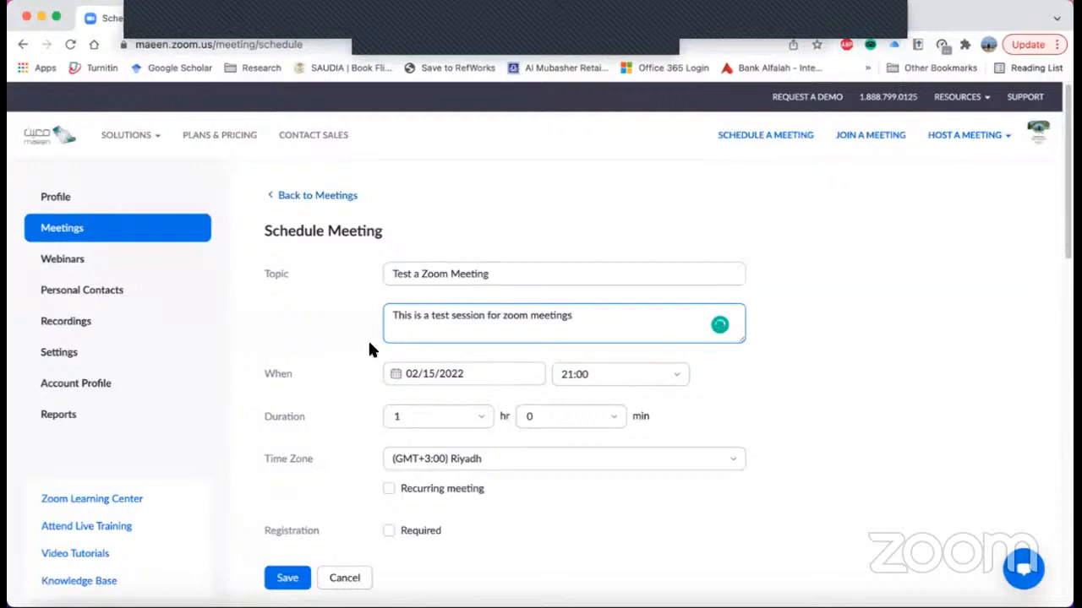
- Set the meeting date to 02/16/2022 at 18:30 with a duration of 2 hours
{"action": "left_click", "coordinate": [467, 376]}
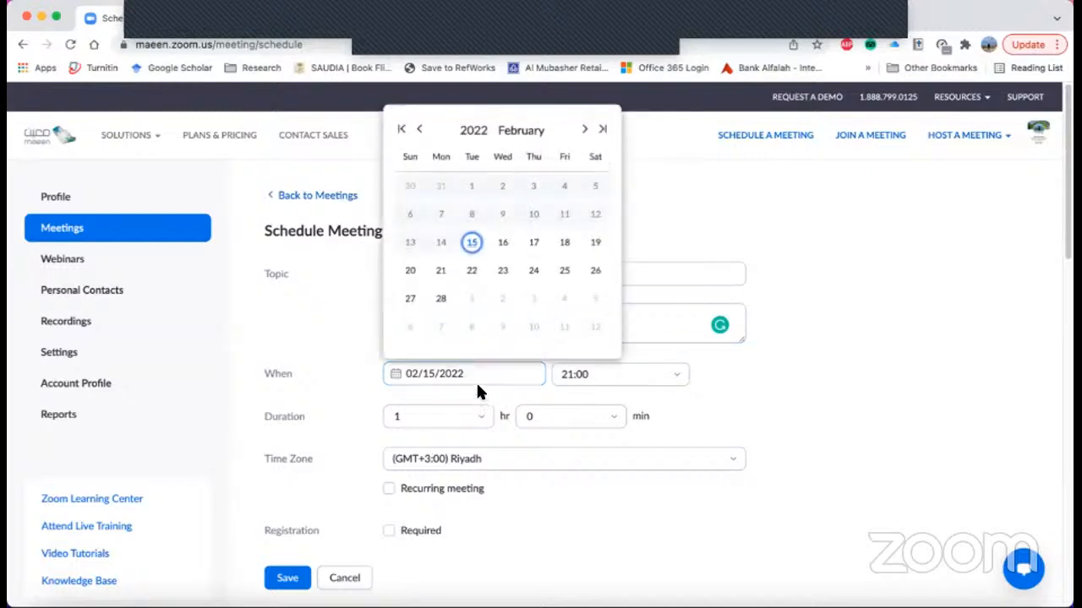
{"action": "left_click", "coordinate": [505, 245]}
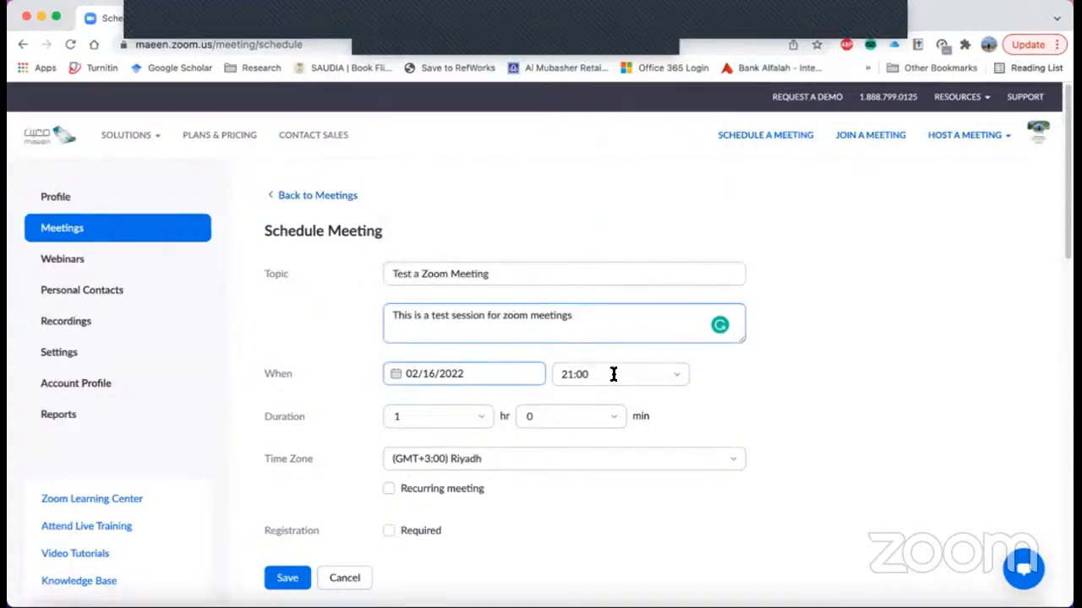
{"action": "left_click", "coordinate": [677, 378]}
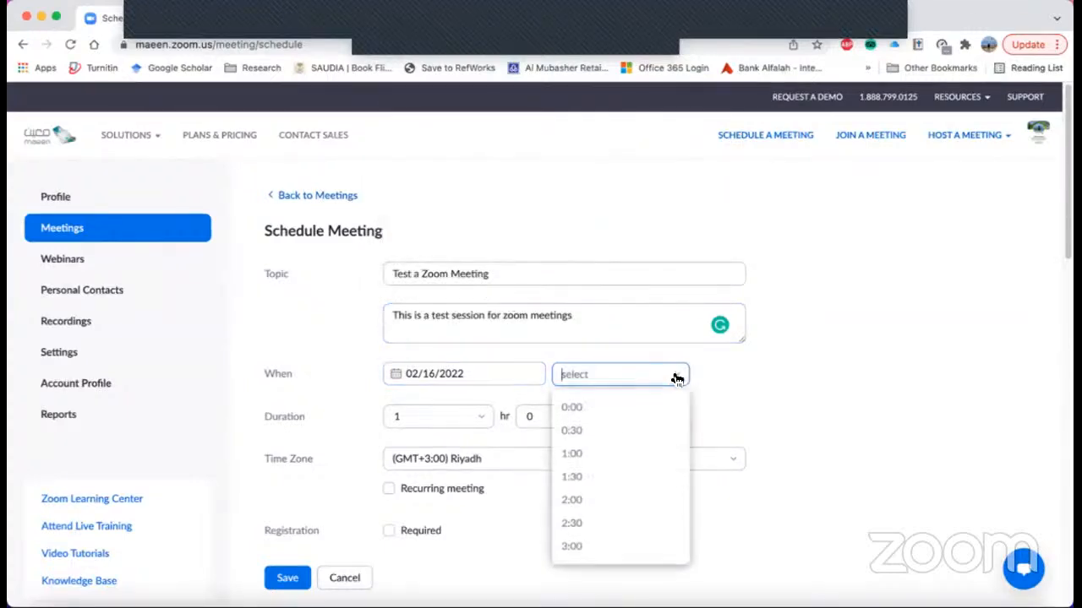
{"action": "scroll", "coordinate": [640, 452], "scroll_direction": "up", "scroll_amount": 2}
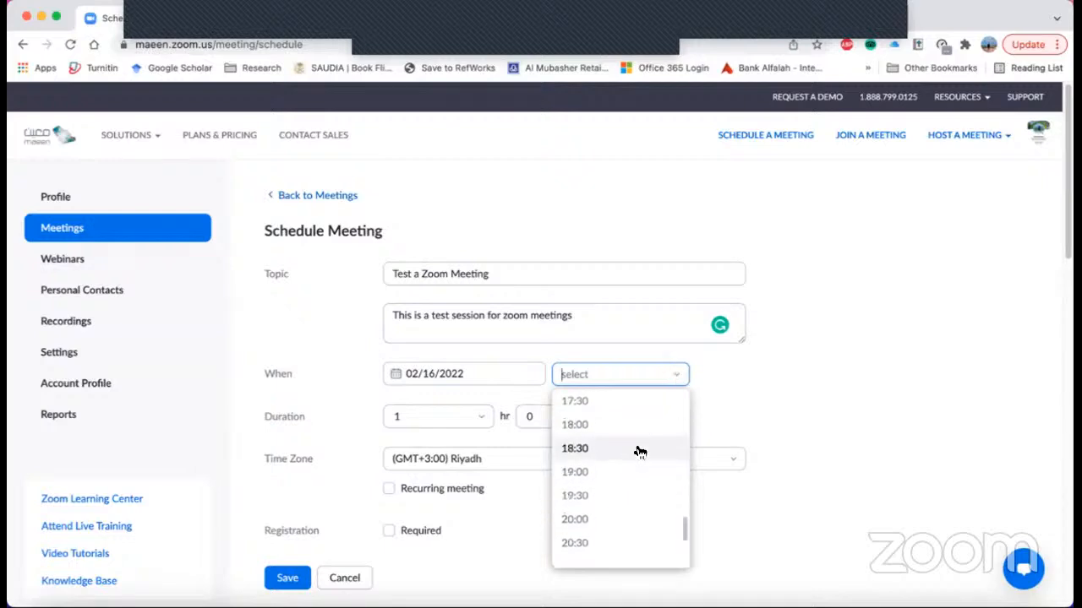
{"action": "scroll", "coordinate": [630, 451], "scroll_direction": "up", "scroll_amount": 1}
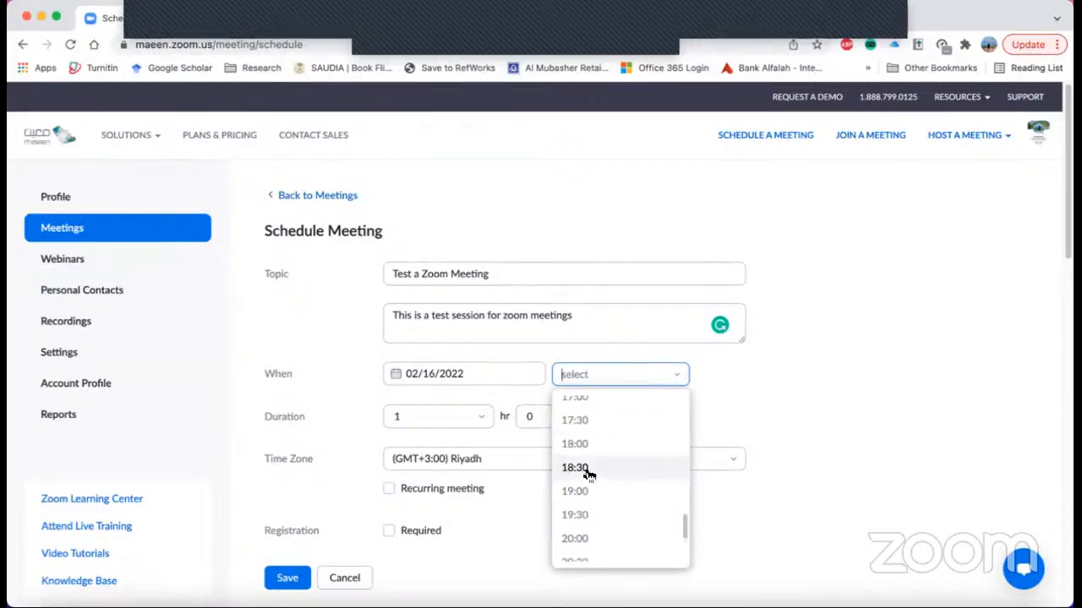
{"action": "left_click", "coordinate": [589, 474]}
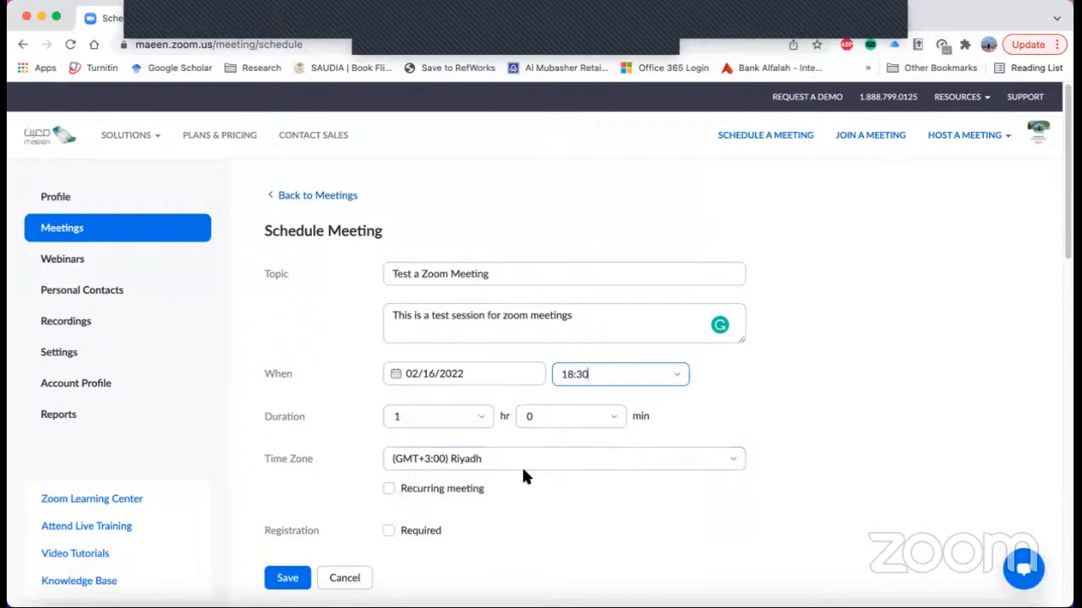
{"action": "left_click", "coordinate": [469, 413]}
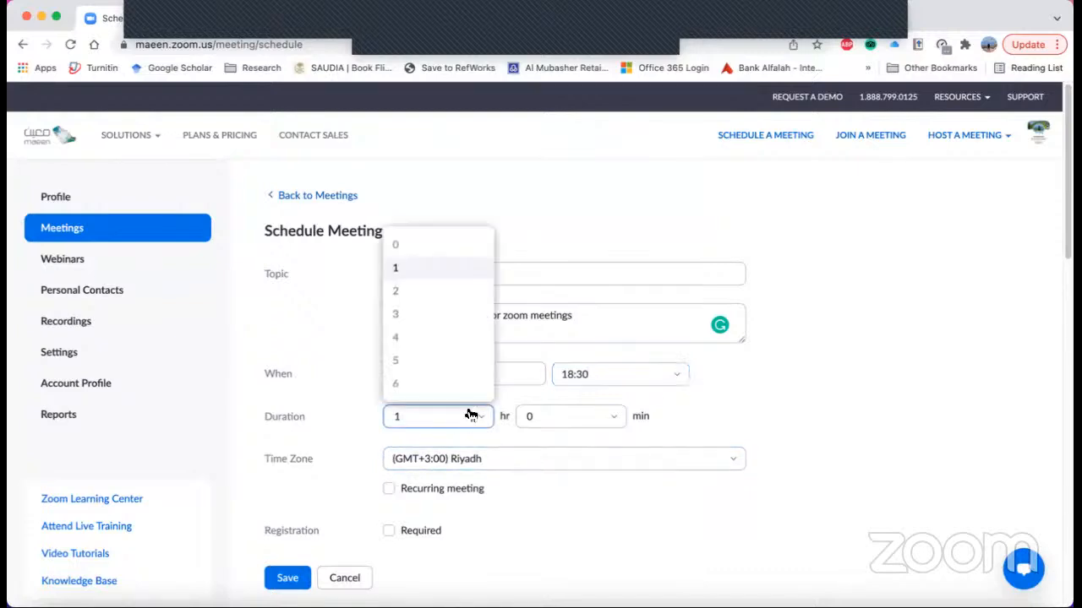
{"action": "left_click", "coordinate": [436, 293]}
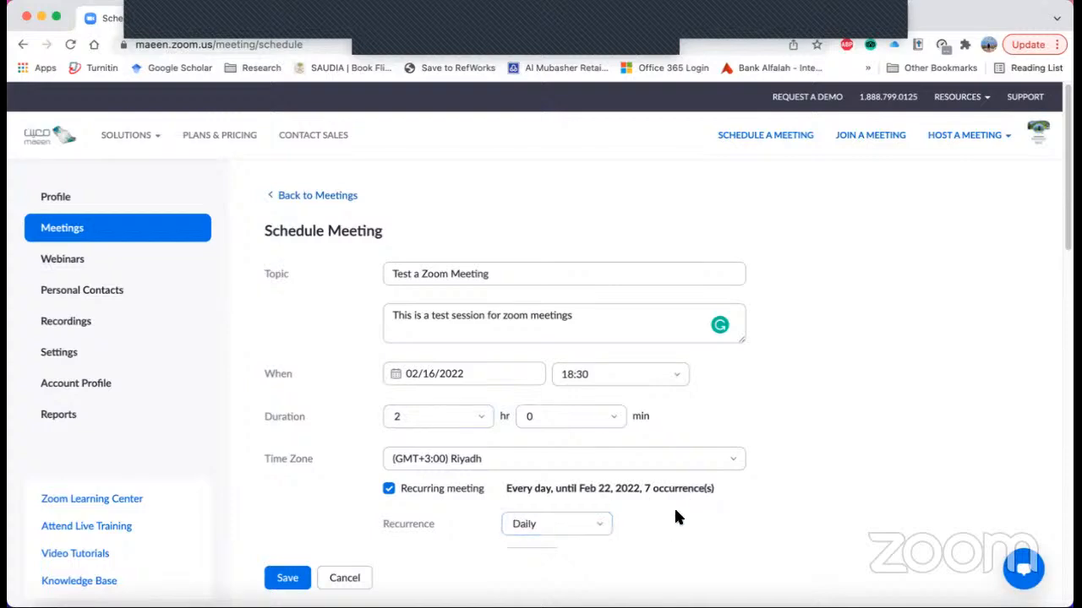
- Look through the recurrence frequency options and turn off the recurring meeting setting
{"action": "left_click", "coordinate": [603, 527]}
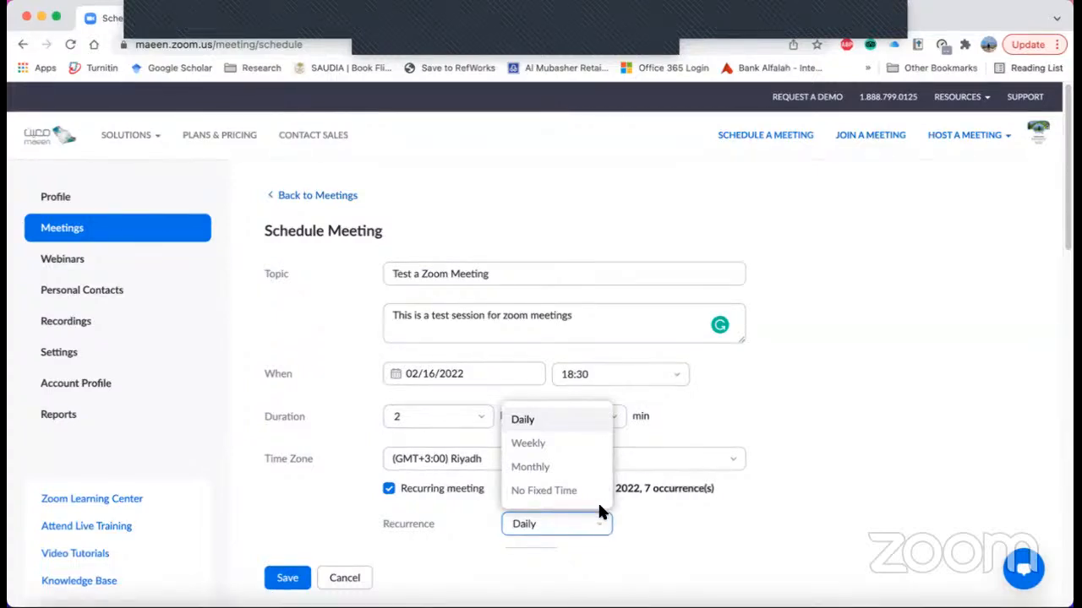
{"action": "left_click", "coordinate": [788, 482]}
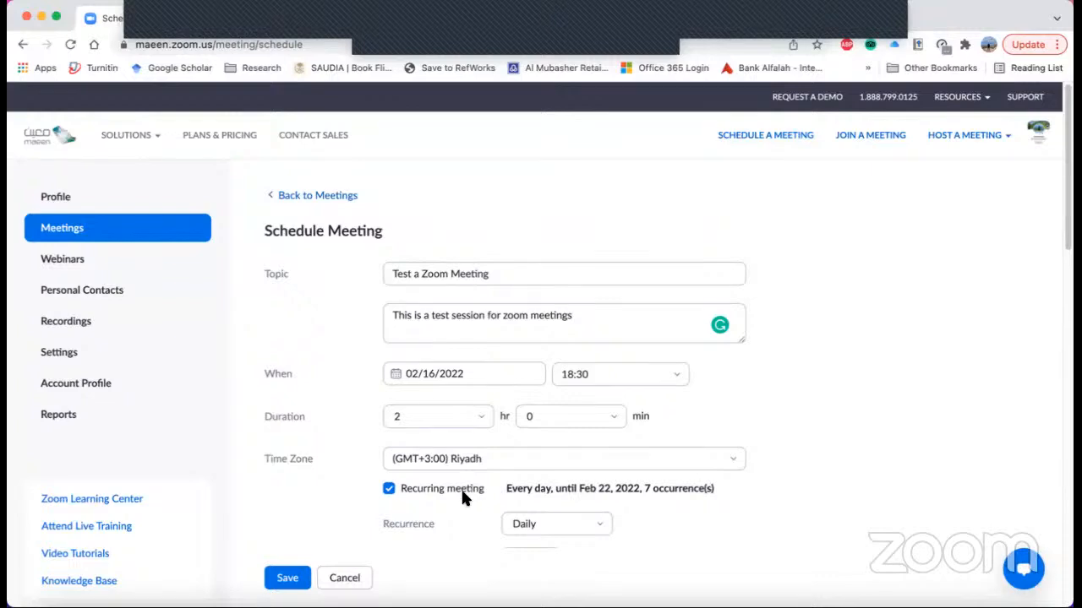
{"action": "left_click", "coordinate": [390, 490]}
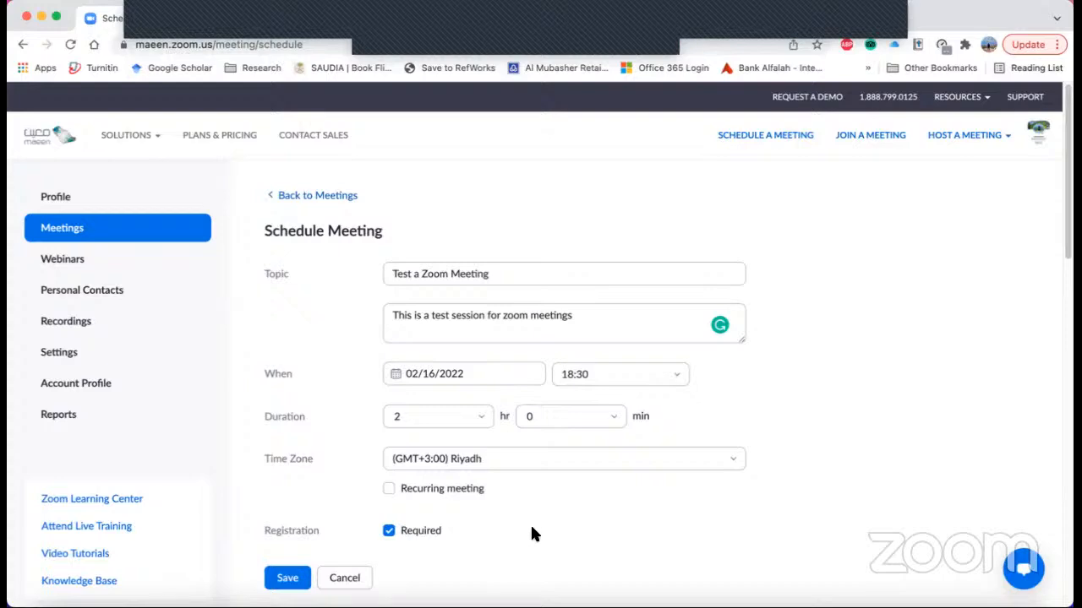
- Try the Personal Meeting ID option, return to Generate Automatically, and check the template choices
{"action": "left_click_drag", "start_coordinate": [1068, 208], "coordinate": [1069, 312]}
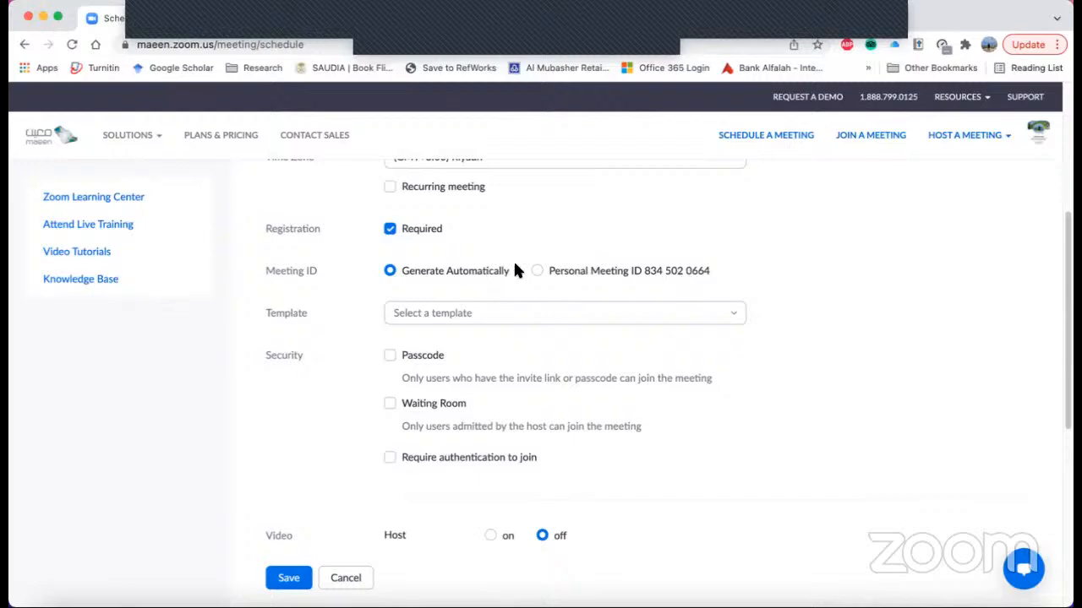
{"action": "left_click", "coordinate": [545, 277]}
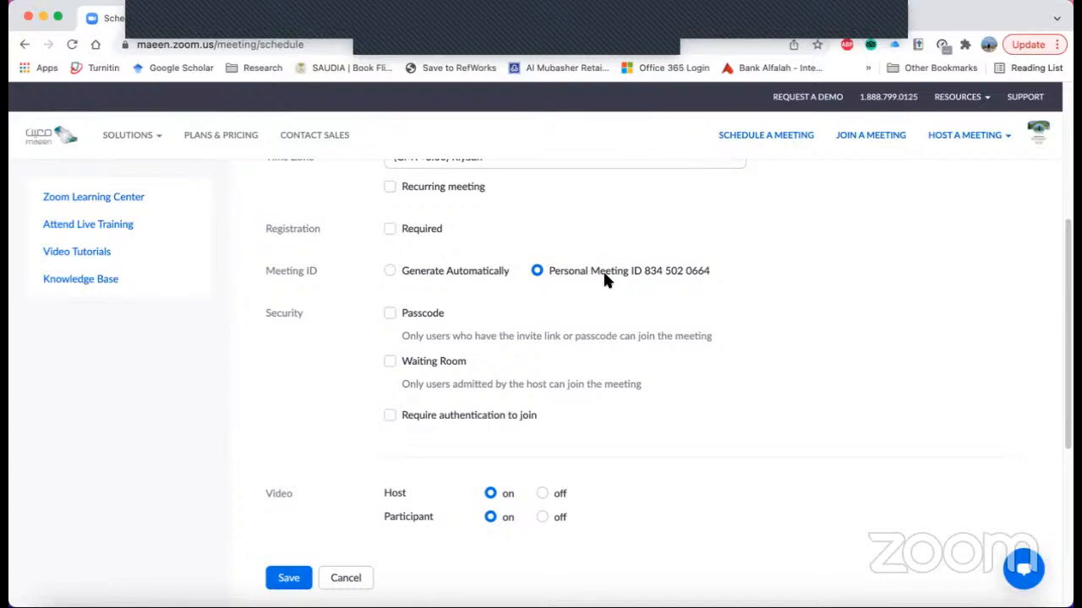
{"action": "left_click", "coordinate": [389, 271]}
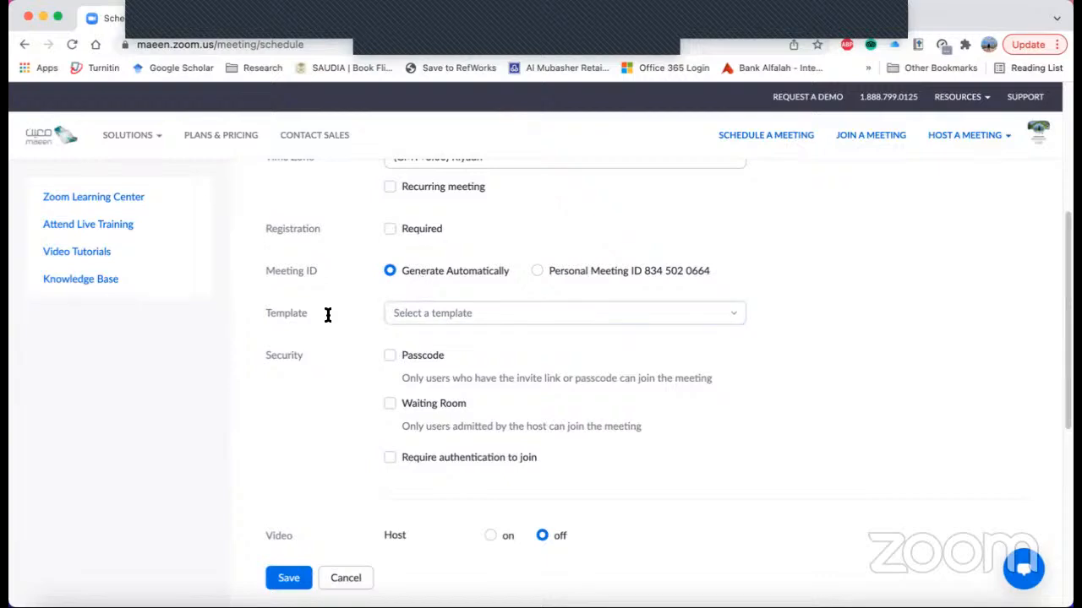
{"action": "left_click", "coordinate": [577, 312]}
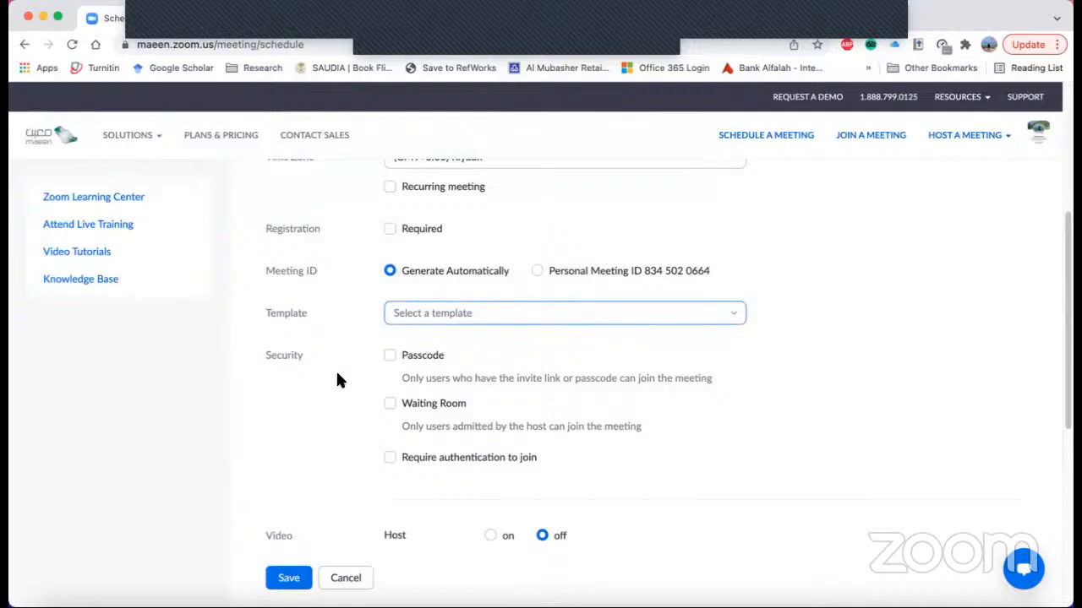
- Try the passcode option, turn it back off, and require authentication to join the meeting
{"action": "left_click", "coordinate": [407, 358]}
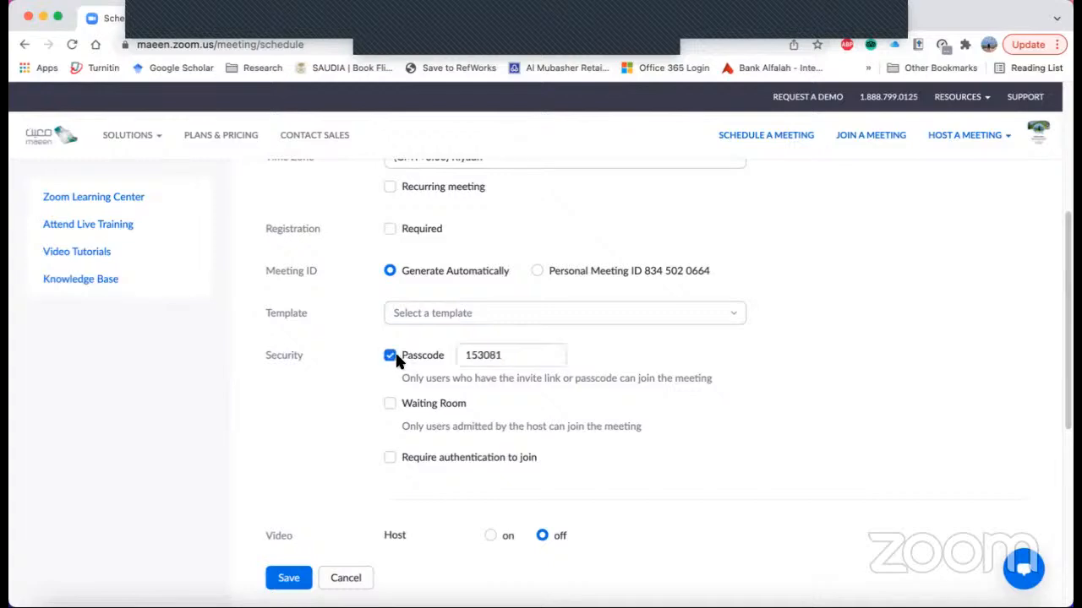
{"action": "left_click", "coordinate": [390, 358]}
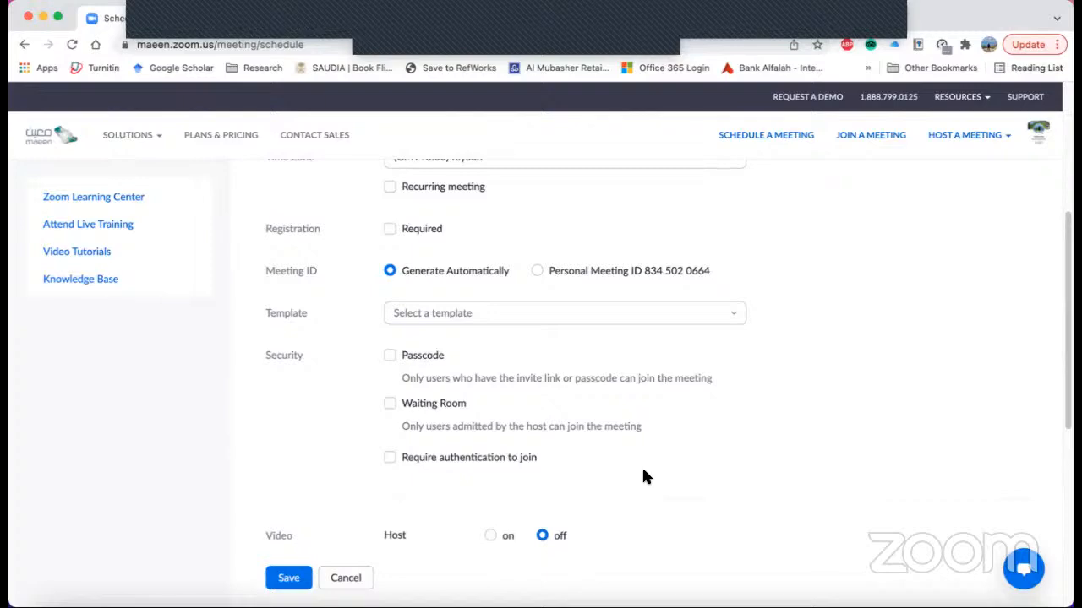
{"action": "left_click", "coordinate": [391, 460]}
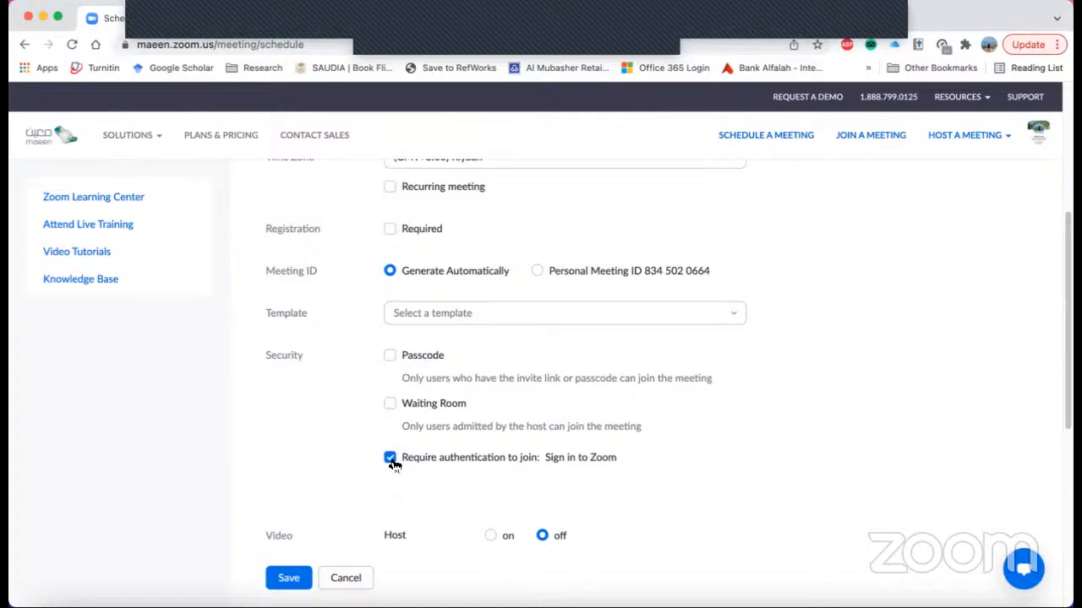
- Turn off the authentication requirement for joining and expand the additional meeting options
{"action": "left_click", "coordinate": [390, 459]}
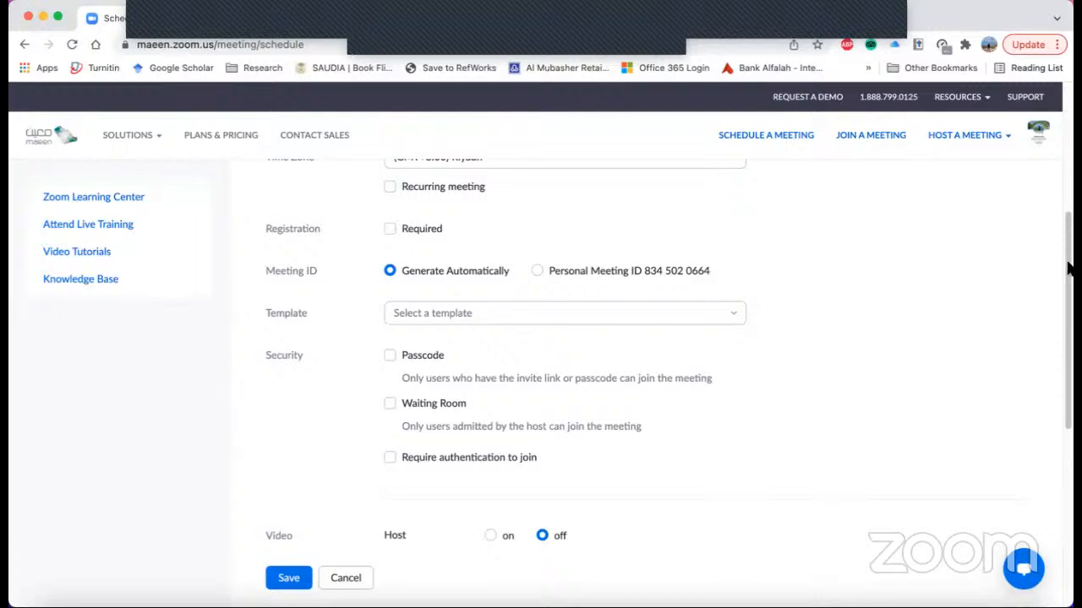
{"action": "left_click_drag", "start_coordinate": [1069, 273], "coordinate": [1069, 345]}
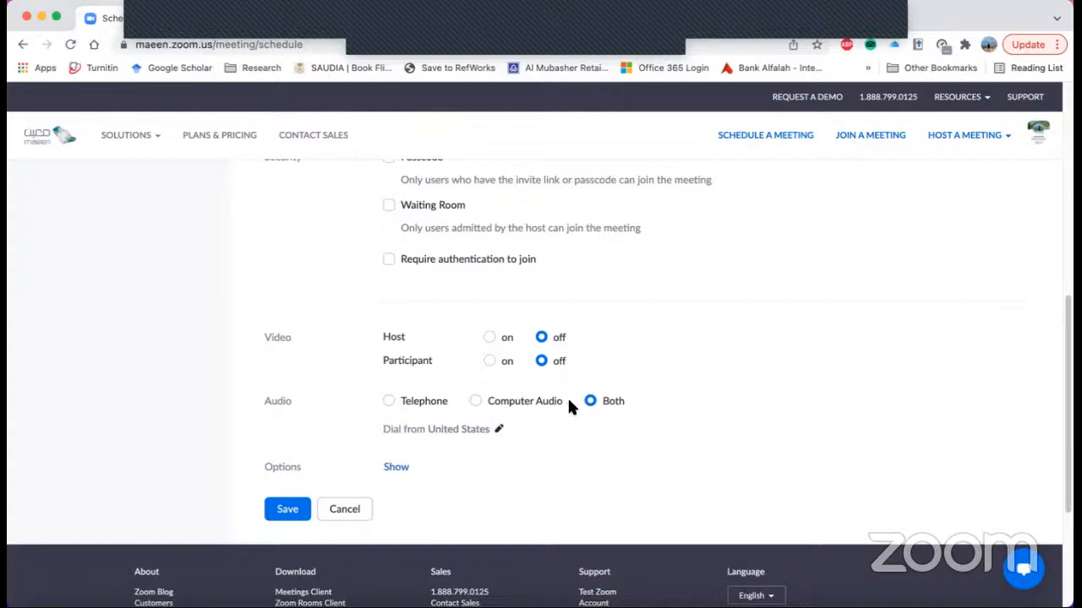
{"action": "scroll", "coordinate": [404, 478], "scroll_direction": "up", "scroll_amount": 1}
{"action": "left_click", "coordinate": [395, 468]}
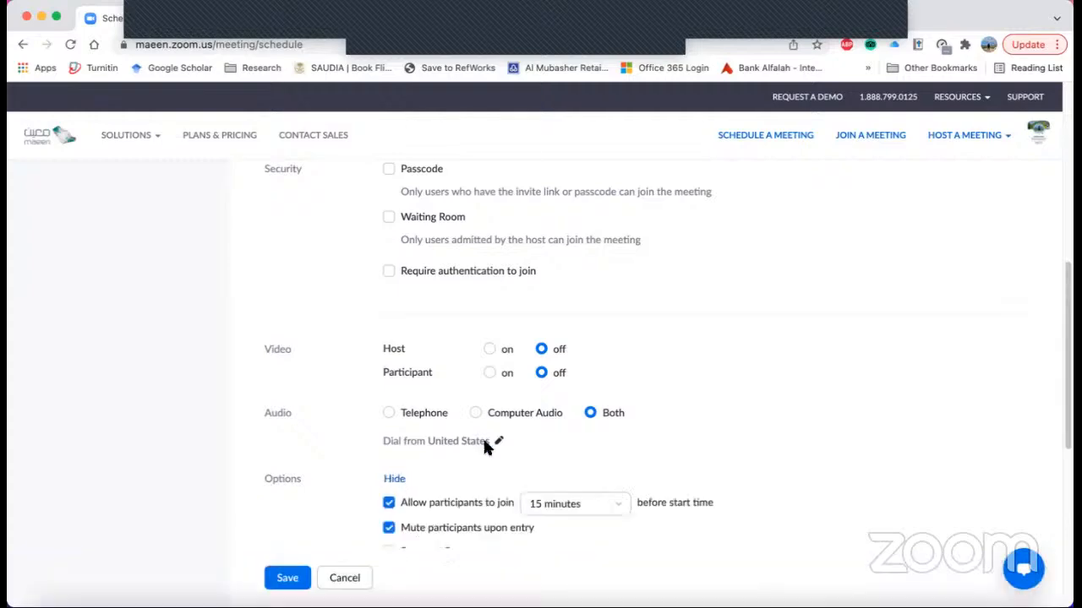
- Check the choices for how early participants may join before the start time, keeping 15 minutes
{"action": "scroll", "coordinate": [643, 414], "scroll_direction": "up", "scroll_amount": 2}
{"action": "scroll", "coordinate": [684, 410], "scroll_direction": "up", "scroll_amount": 3}
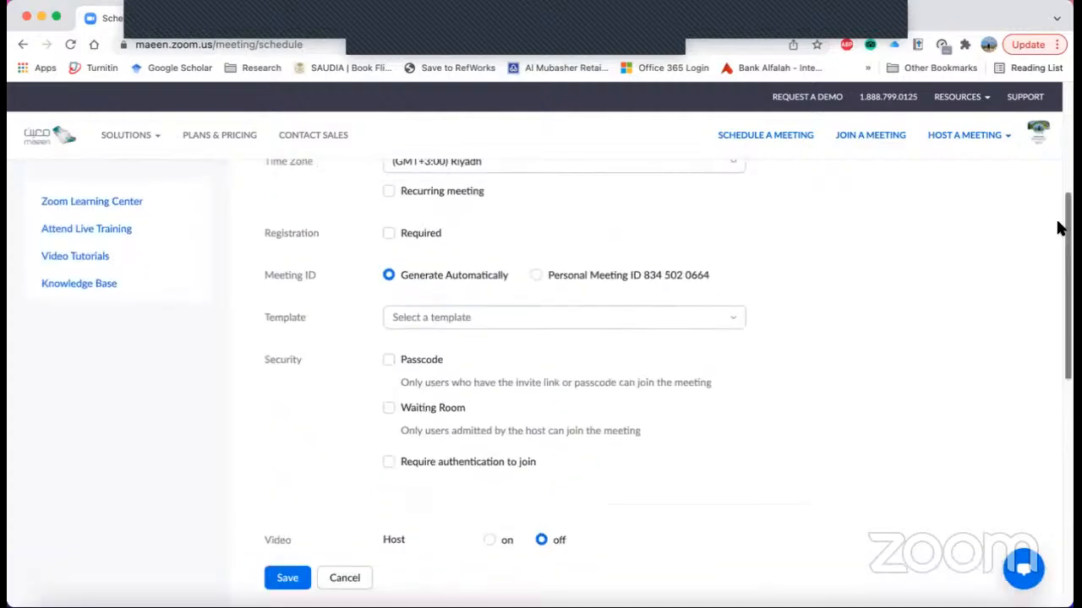
{"action": "scroll", "coordinate": [1067, 385], "scroll_direction": "down", "scroll_amount": 7}
{"action": "scroll", "coordinate": [1067, 376], "scroll_direction": "up", "scroll_amount": 3}
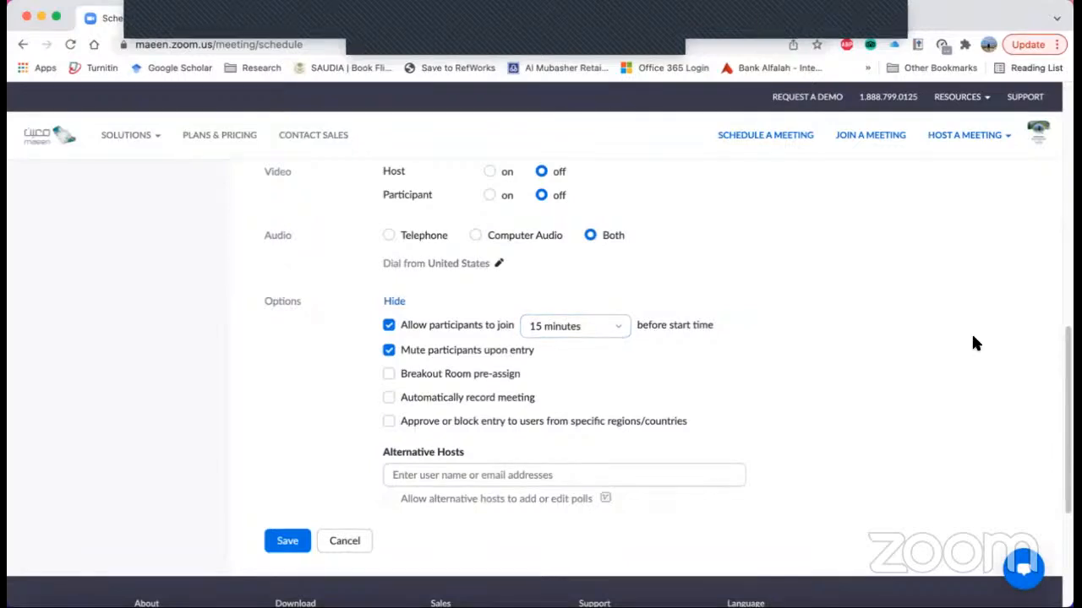
{"action": "left_click", "coordinate": [623, 328]}
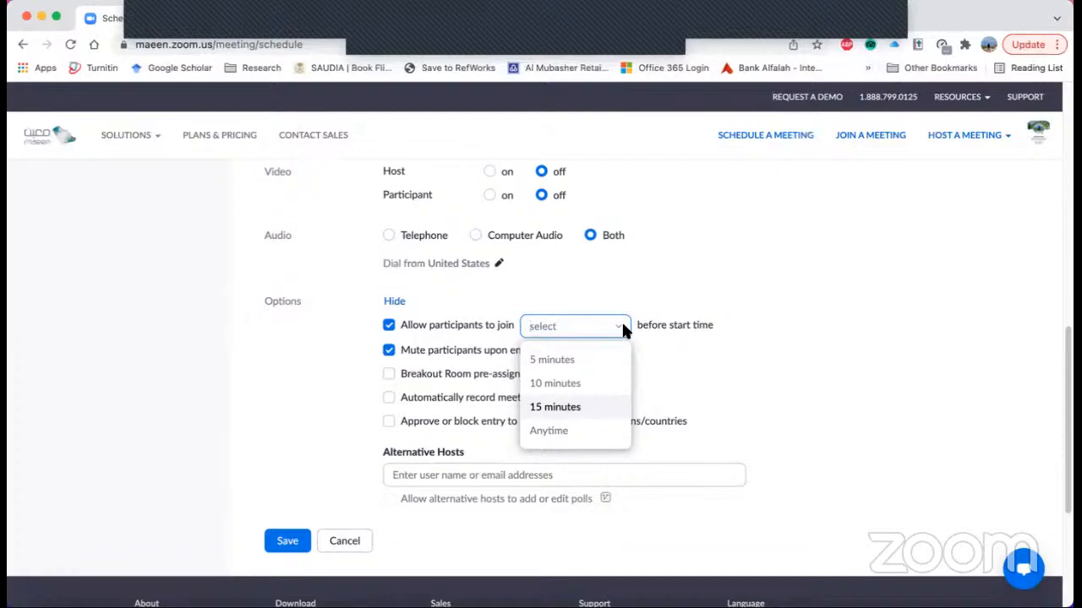
{"action": "left_click", "coordinate": [623, 326]}
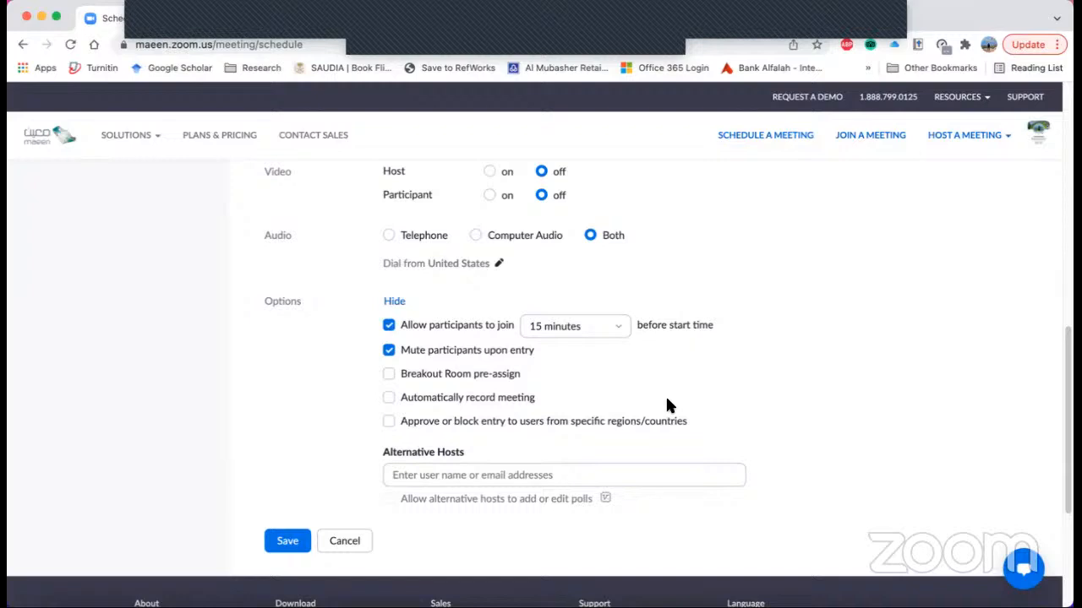
- Examine the Alternative Hosts field and the setting that lets alternative hosts add or edit polls
{"action": "left_click", "coordinate": [388, 474]}
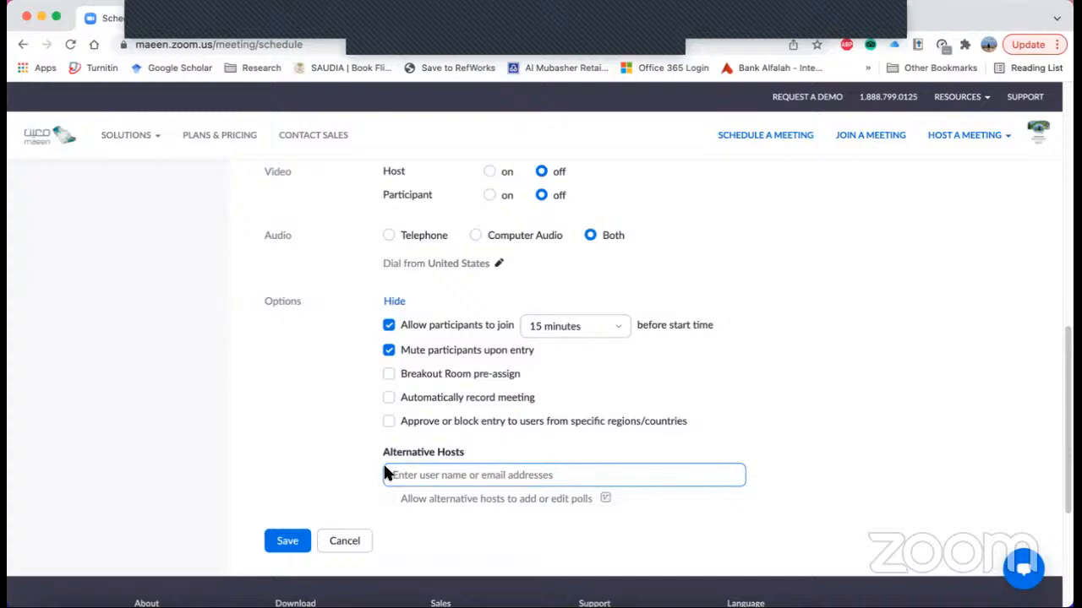
{"action": "left_click", "coordinate": [397, 426]}
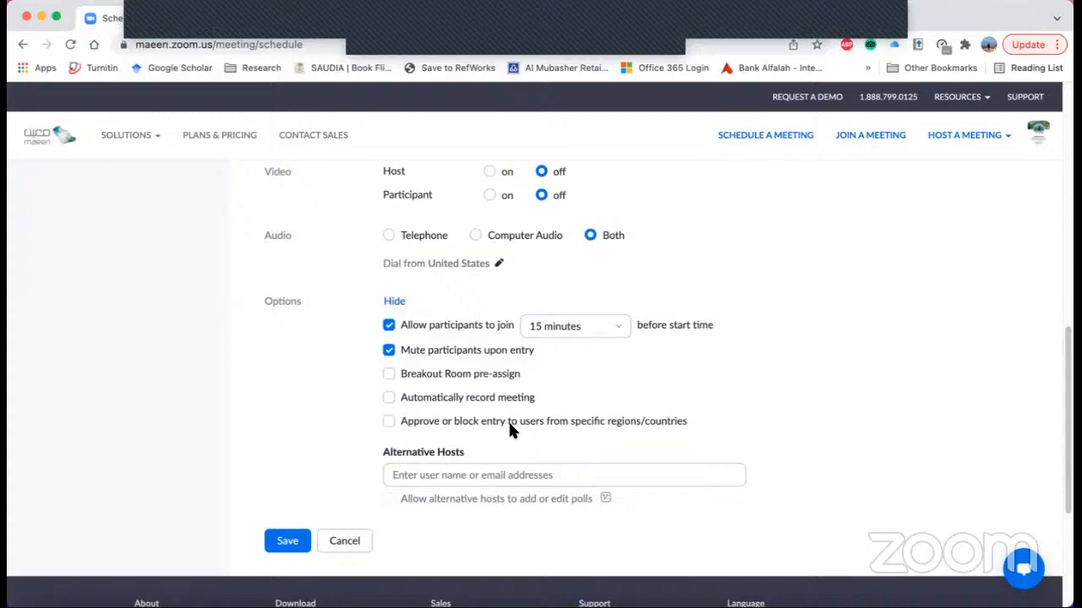
{"action": "left_click", "coordinate": [577, 473]}
{"action": "left_click", "coordinate": [617, 495]}
{"action": "left_click", "coordinate": [622, 465]}
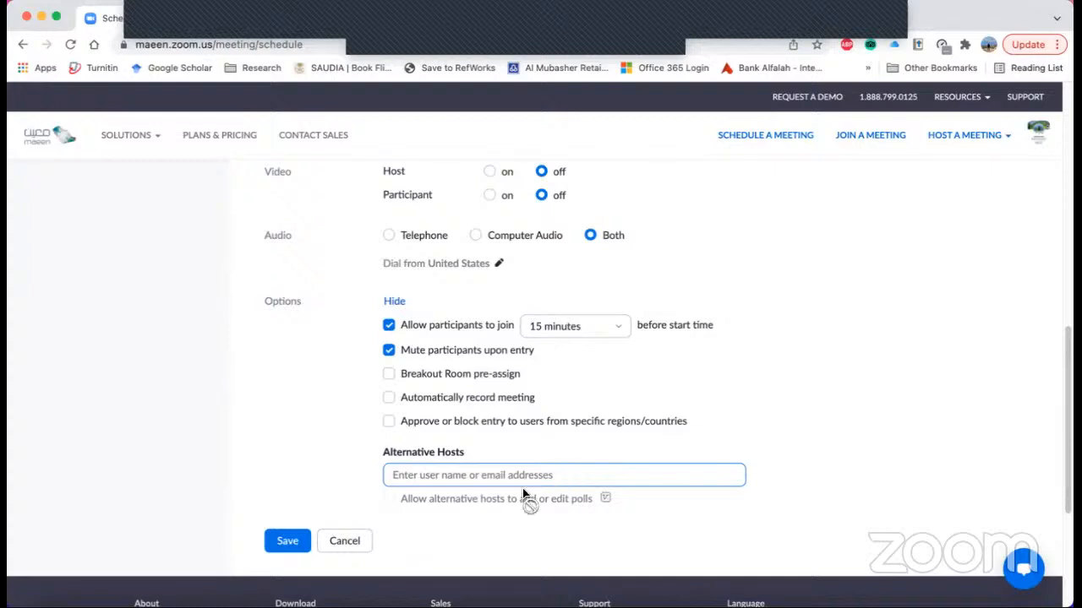
{"action": "left_click", "coordinate": [391, 487]}
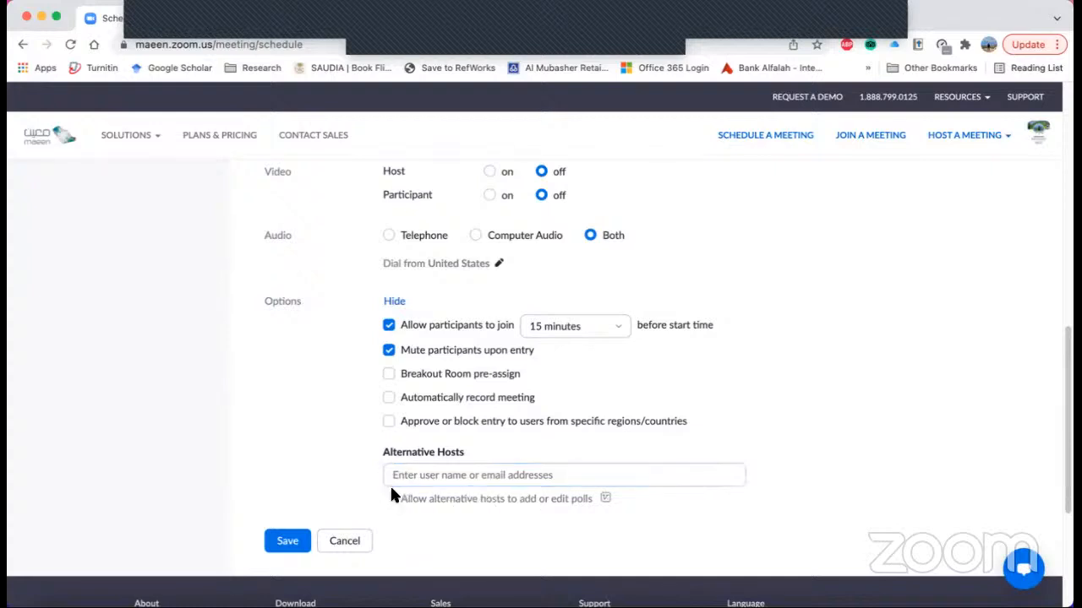
{"action": "left_click", "coordinate": [426, 484]}
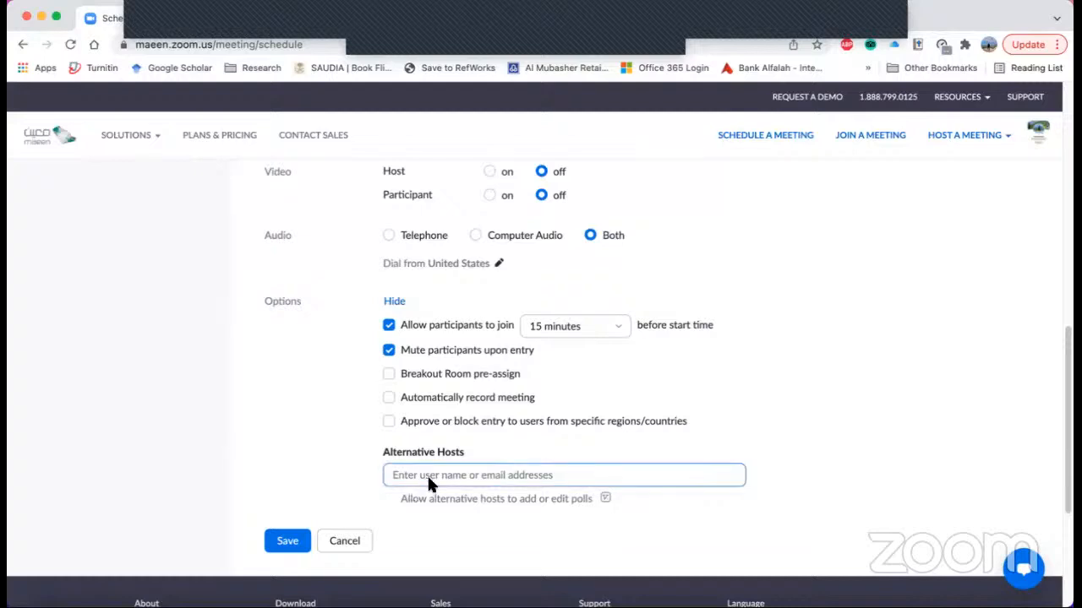
{"action": "left_click", "coordinate": [507, 492]}
{"action": "left_click", "coordinate": [507, 475]}
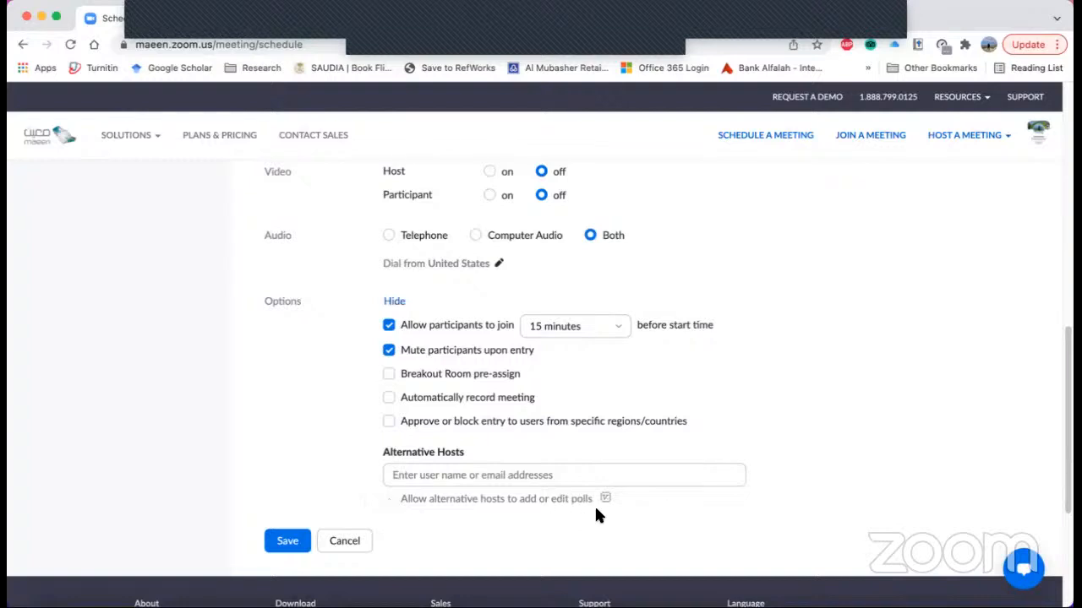
{"action": "mouse_move", "coordinate": [604, 503]}
- Review the completed meeting form, including topic, date and duration, and save the meeting
{"action": "scroll", "coordinate": [276, 444], "scroll_direction": "up", "scroll_amount": 1}
{"action": "scroll", "coordinate": [317, 427], "scroll_direction": "down", "scroll_amount": 3}
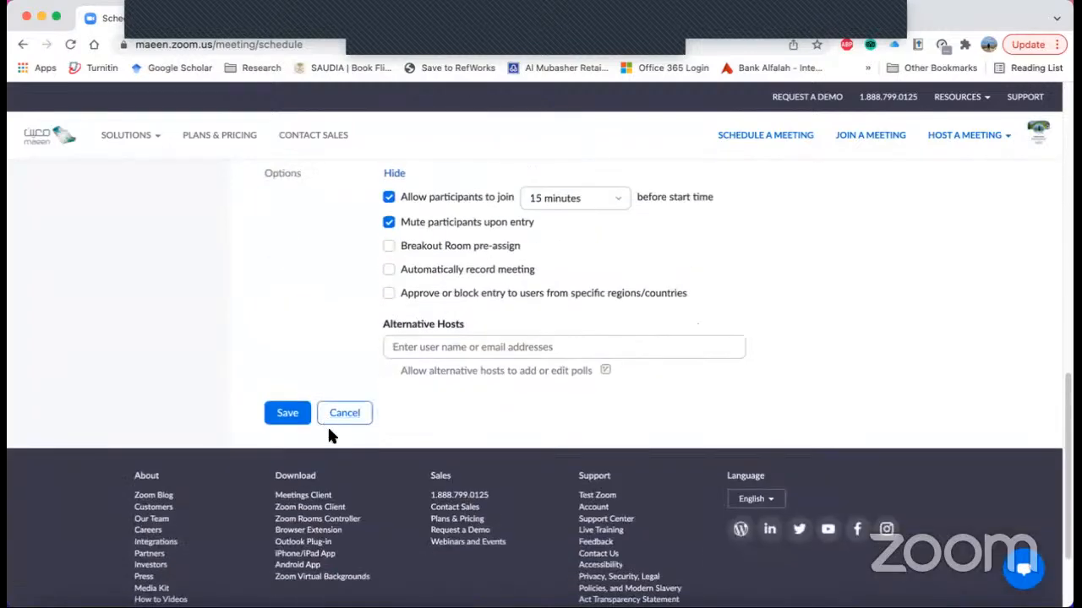
{"action": "scroll", "coordinate": [331, 433], "scroll_direction": "up", "scroll_amount": 15}
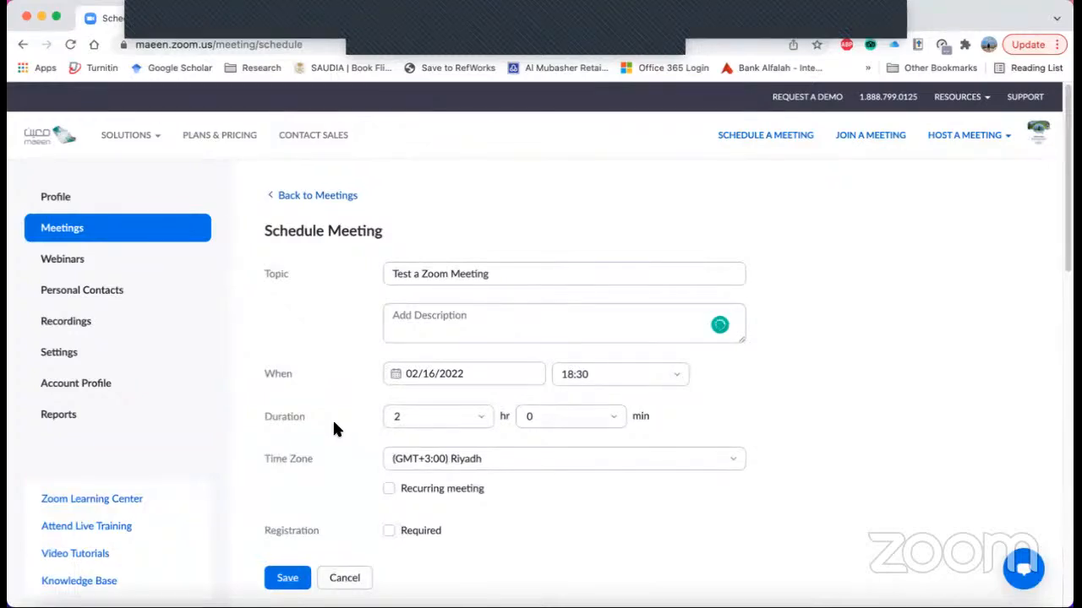
{"action": "left_click", "coordinate": [432, 416]}
{"action": "scroll", "coordinate": [432, 418], "scroll_direction": "down", "scroll_amount": 1}
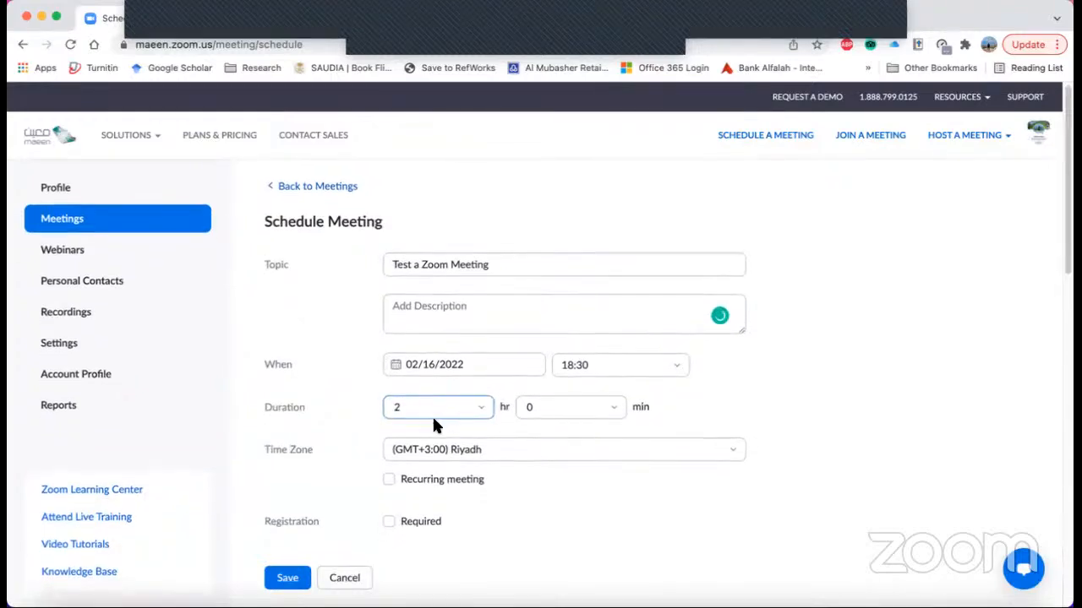
{"action": "scroll", "coordinate": [431, 415], "scroll_direction": "down", "scroll_amount": 3}
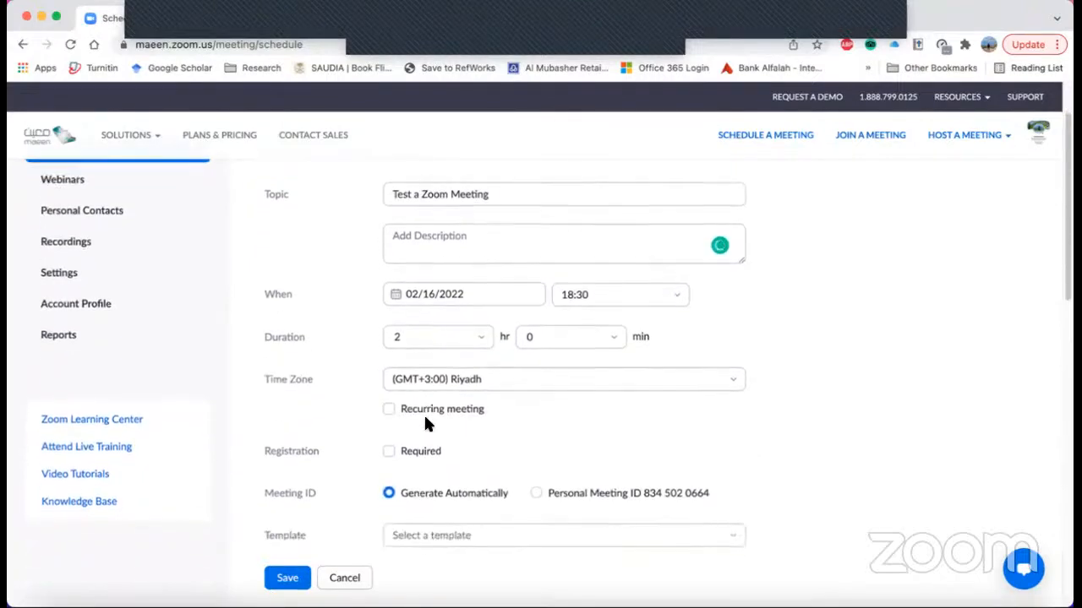
{"action": "left_click", "coordinate": [291, 584]}
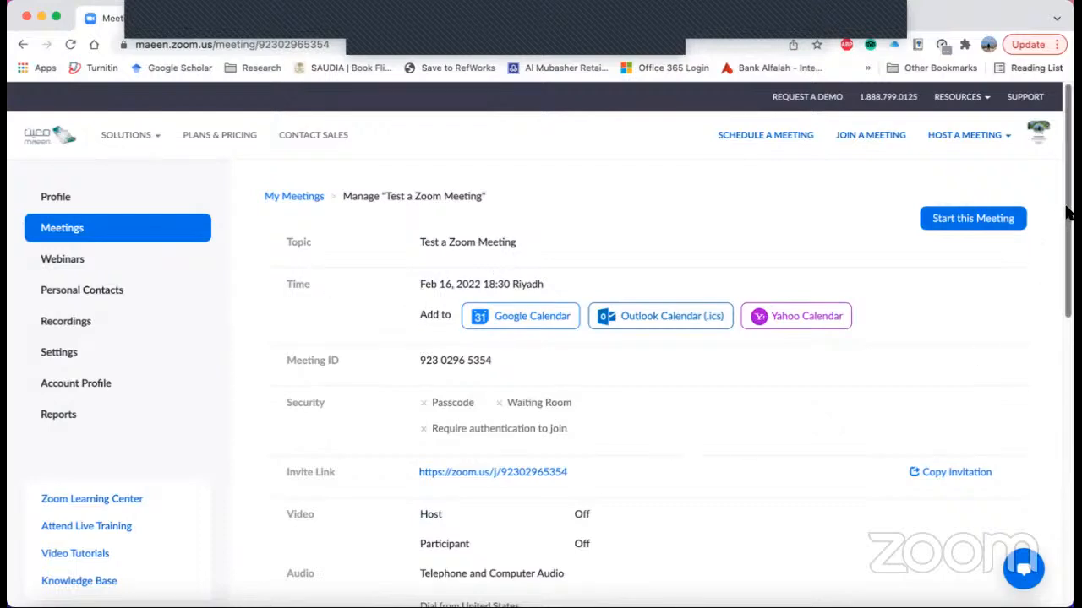
- Review the saved meeting's details, including its calendar links, security, invite link, video, audio and meeting options
{"action": "scroll", "coordinate": [1068, 265], "scroll_direction": "down", "scroll_amount": 3}
{"action": "left_click_drag", "start_coordinate": [1069, 265], "coordinate": [1070, 293]}
{"action": "scroll", "coordinate": [1057, 346], "scroll_direction": "down", "scroll_amount": 3}
{"action": "scroll", "coordinate": [1057, 345], "scroll_direction": "up", "scroll_amount": 6}
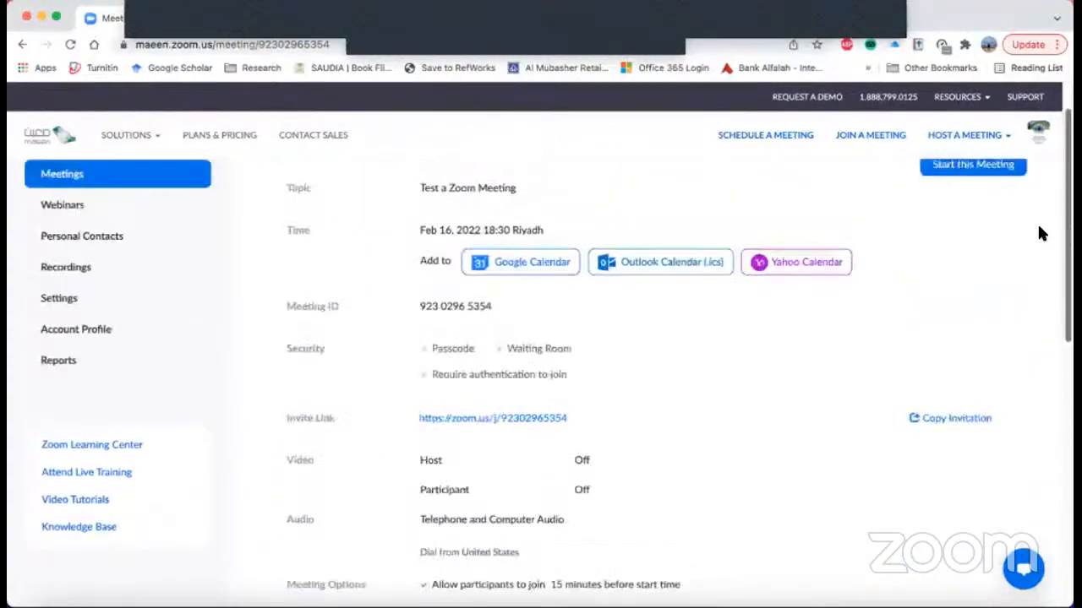
{"action": "scroll", "coordinate": [1027, 222], "scroll_direction": "up", "scroll_amount": 2}
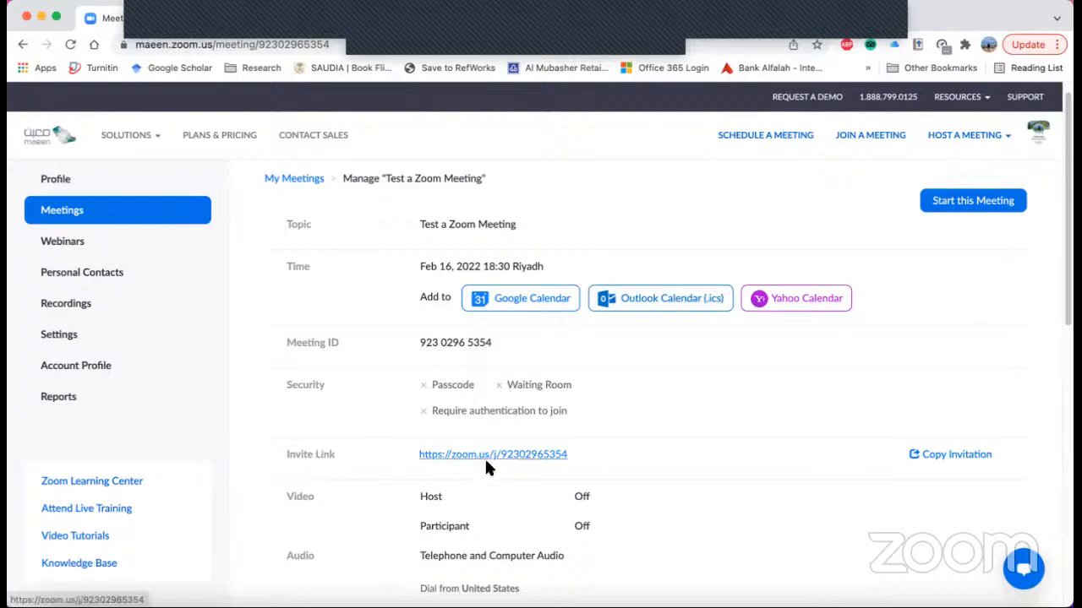
{"action": "scroll", "coordinate": [606, 398], "scroll_direction": "up", "scroll_amount": 1}
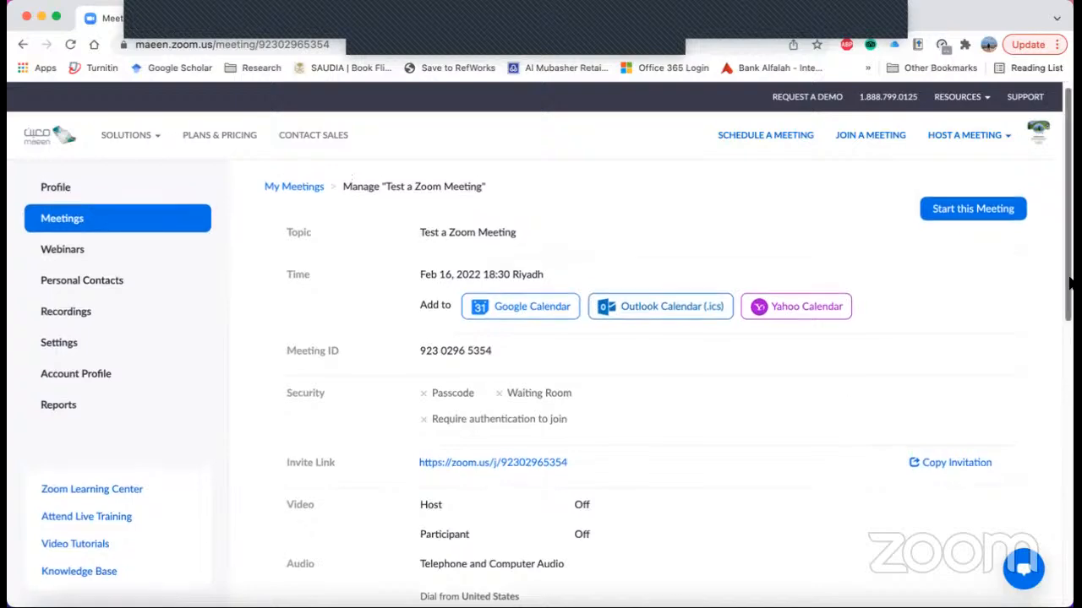
{"action": "scroll", "coordinate": [1069, 334], "scroll_direction": "down", "scroll_amount": 3}
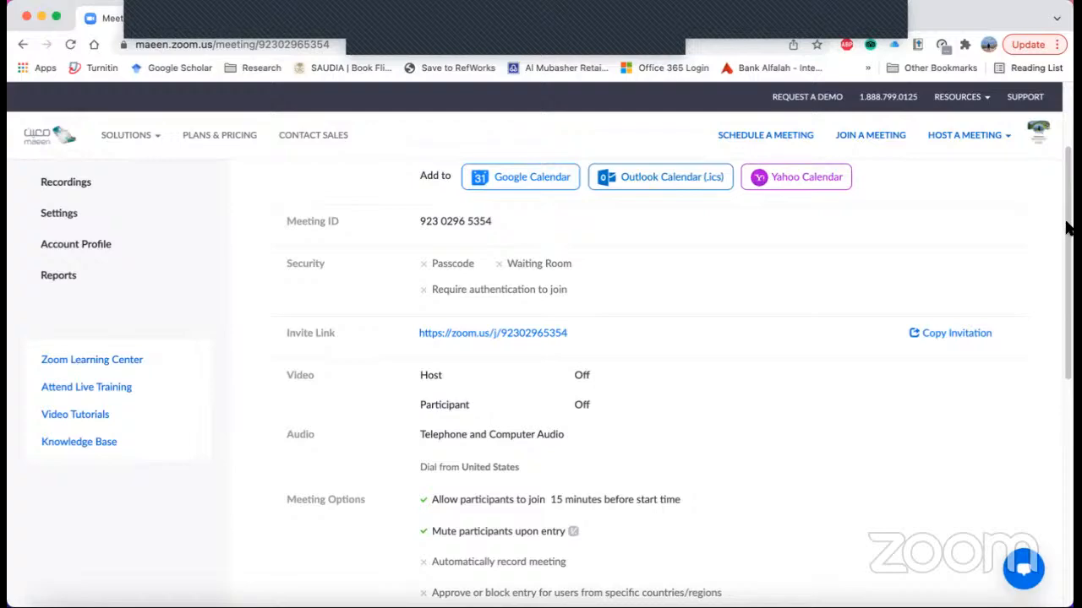
{"action": "left_click_drag", "start_coordinate": [1070, 221], "coordinate": [1060, 296]}
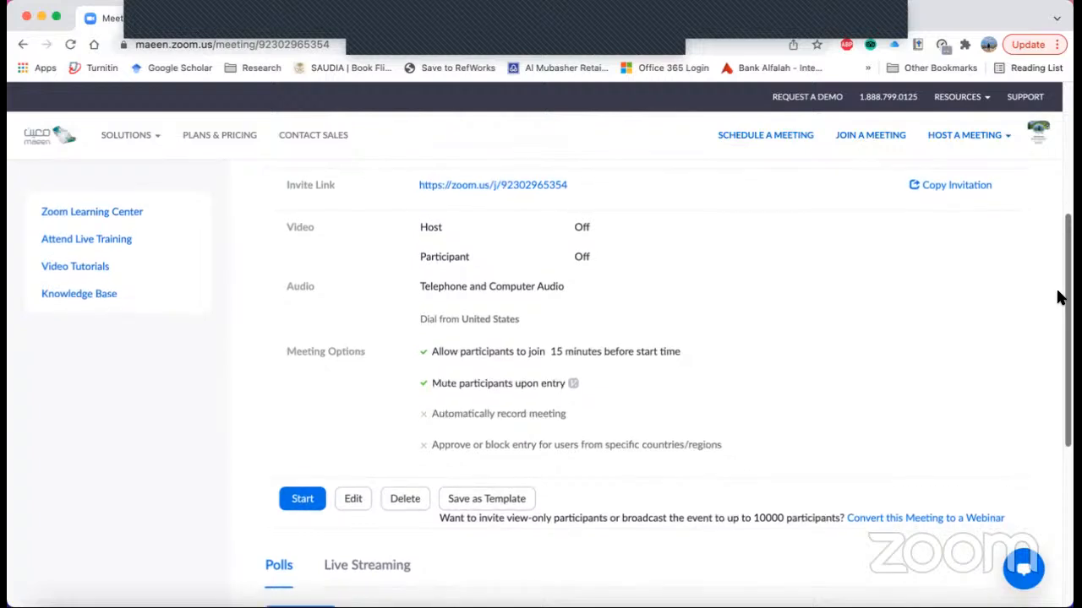
{"action": "left_click_drag", "start_coordinate": [1060, 296], "coordinate": [1060, 302]}
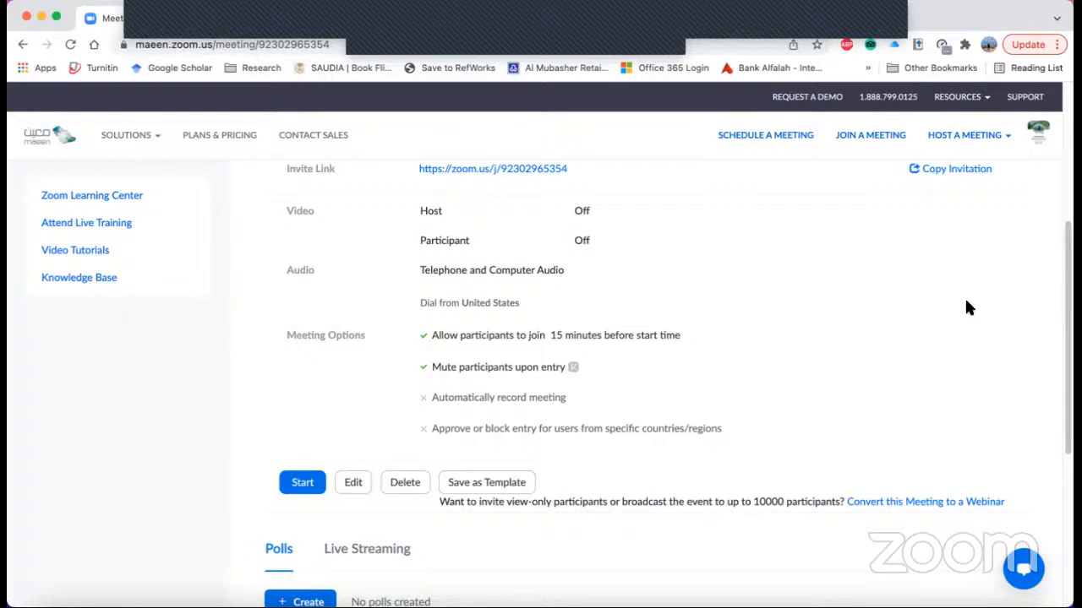
{"action": "left_click", "coordinate": [883, 21]}
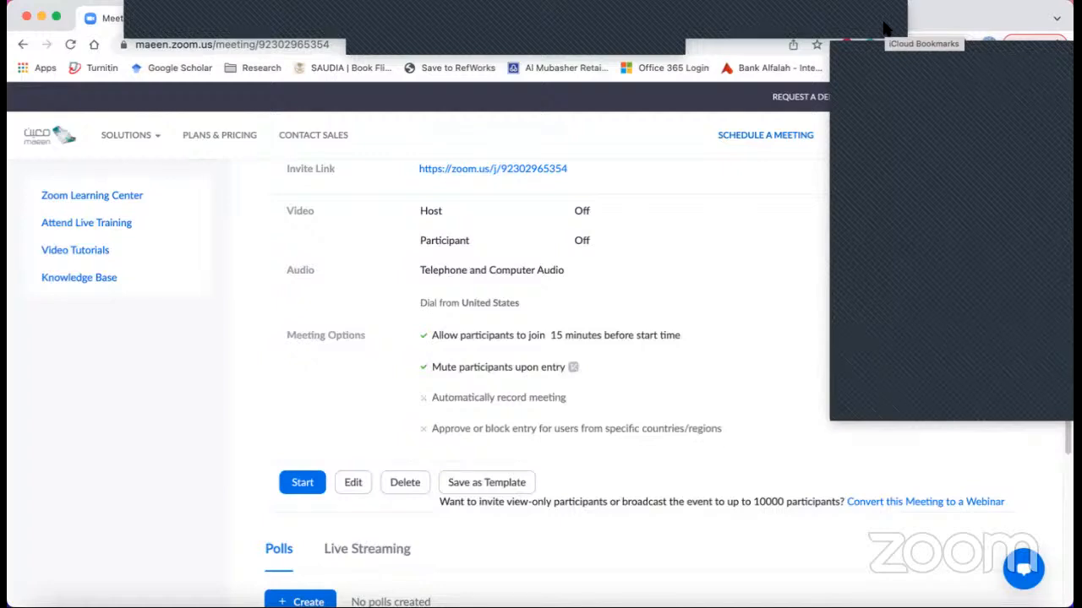
{"action": "left_click", "coordinate": [883, 28]}
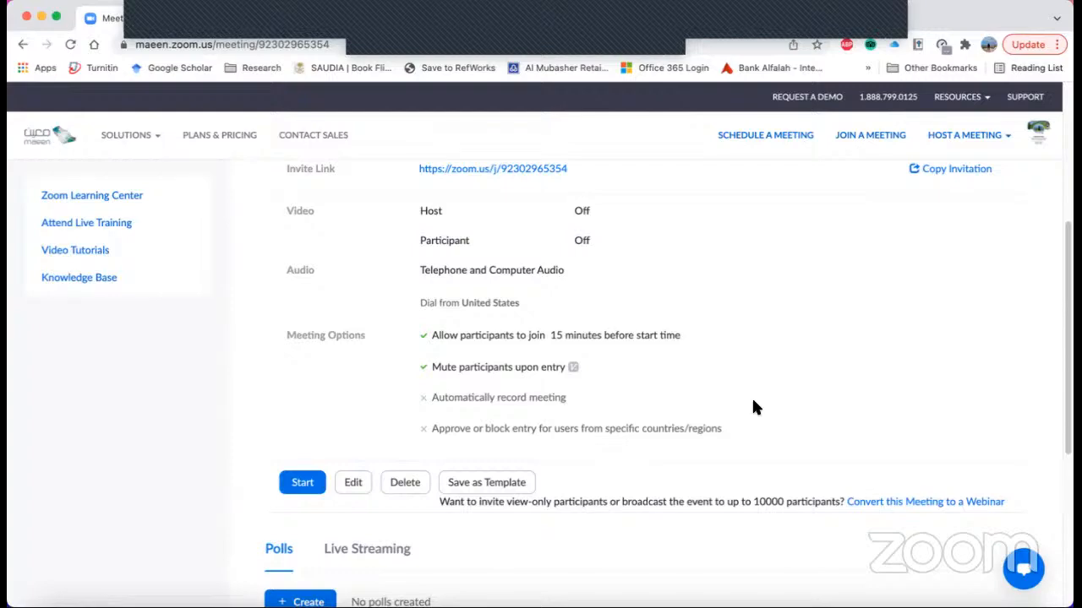
- Examine the meeting's start, edit, delete and template actions and its polls section, and return to the start of the details
{"action": "scroll", "coordinate": [826, 406], "scroll_direction": "up", "scroll_amount": 1}
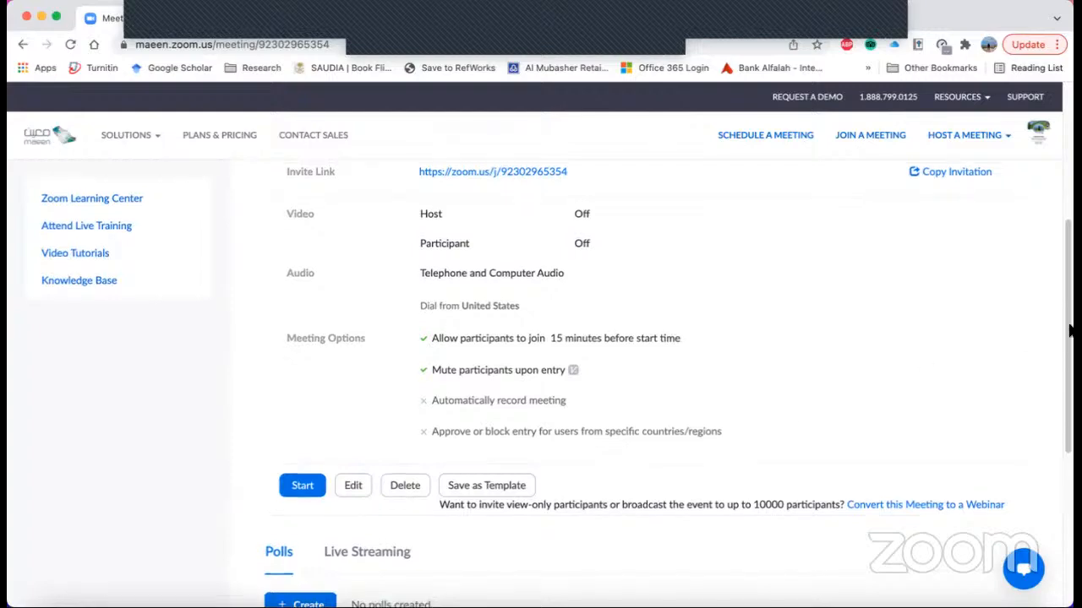
{"action": "scroll", "coordinate": [599, 279], "scroll_direction": "down", "scroll_amount": 3}
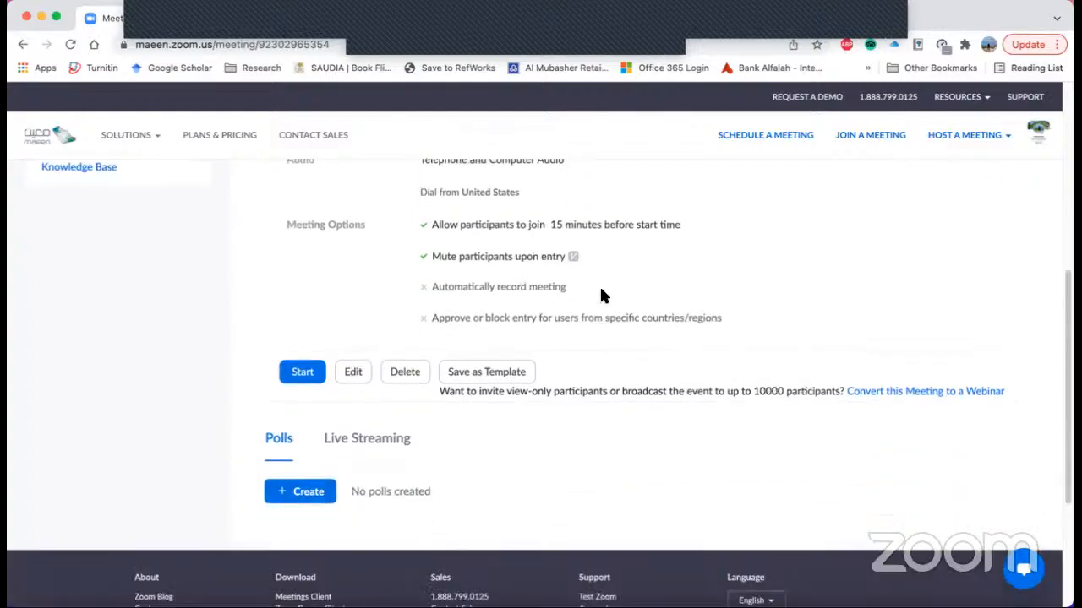
{"action": "scroll", "coordinate": [608, 294], "scroll_direction": "up", "scroll_amount": 1}
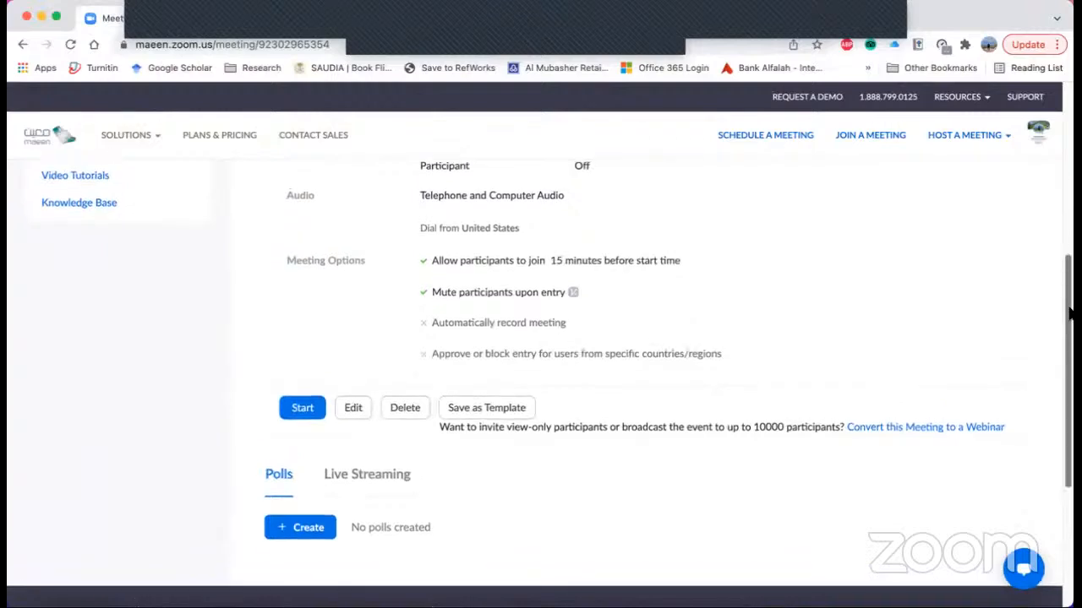
{"action": "scroll", "coordinate": [1069, 309], "scroll_direction": "up", "scroll_amount": 2}
{"action": "left_click_drag", "start_coordinate": [1069, 301], "coordinate": [1069, 299]}
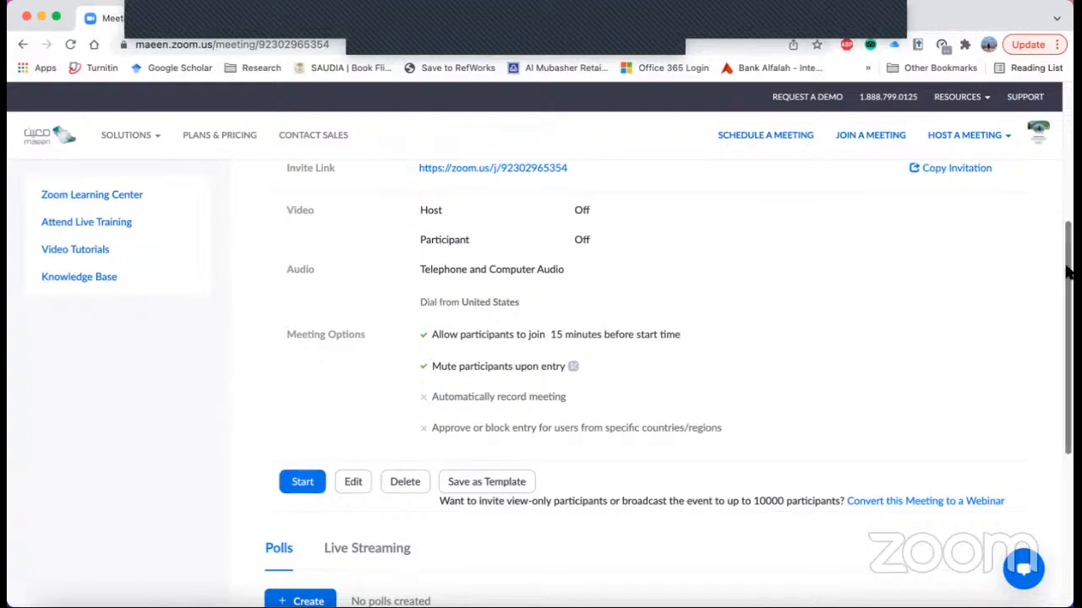
{"action": "scroll", "coordinate": [1069, 275], "scroll_direction": "up", "scroll_amount": 2}
{"action": "scroll", "coordinate": [1043, 287], "scroll_direction": "down", "scroll_amount": 3}
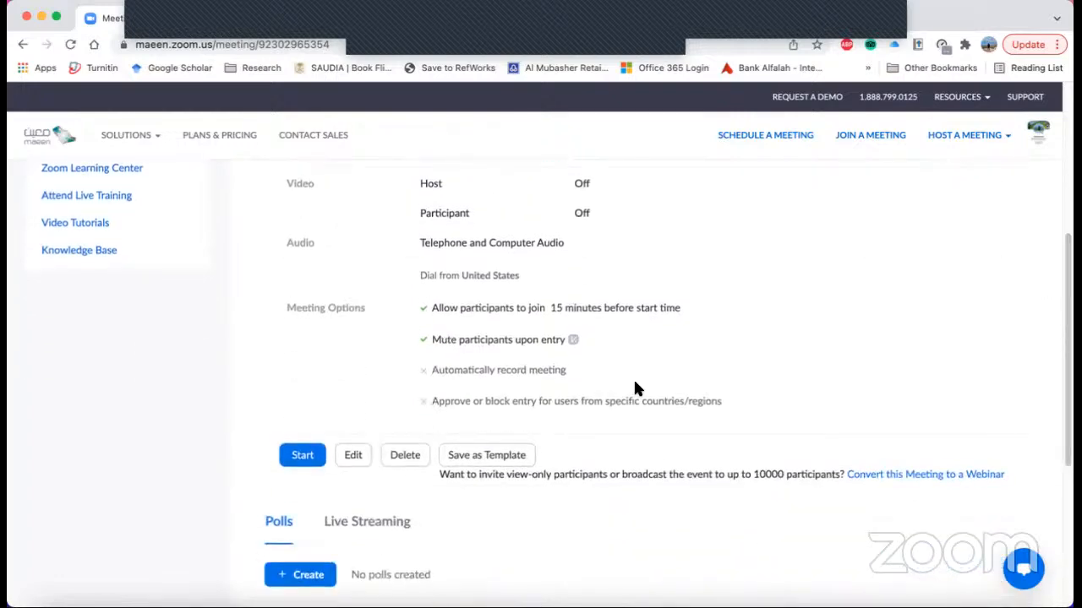
{"action": "scroll", "coordinate": [1070, 222], "scroll_direction": "up", "scroll_amount": 3}
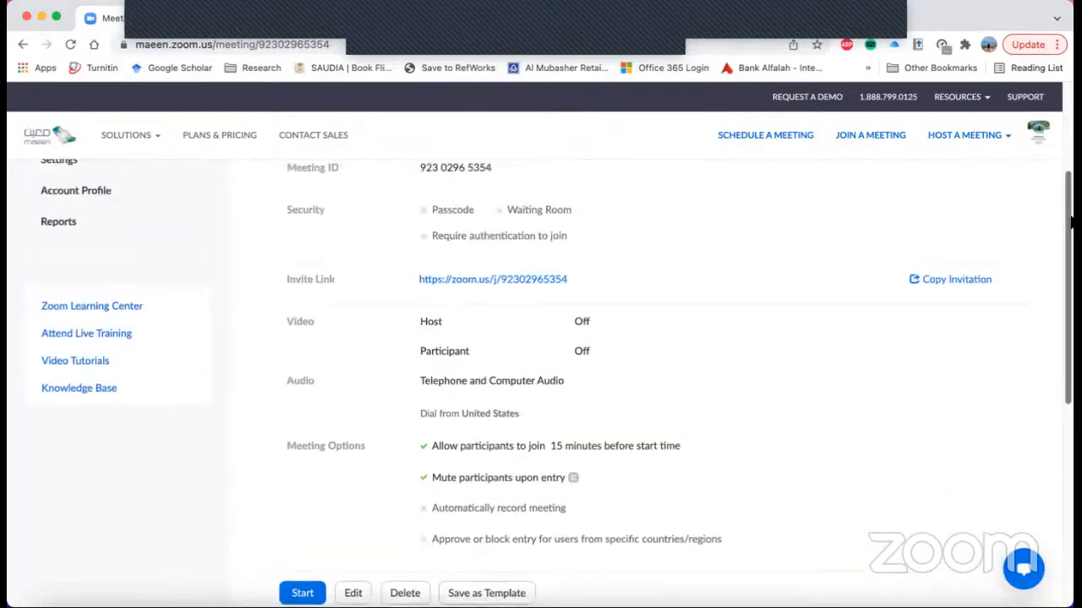
{"action": "scroll", "coordinate": [1065, 240], "scroll_direction": "down", "scroll_amount": 3}
{"action": "scroll", "coordinate": [1063, 283], "scroll_direction": "down", "scroll_amount": 3}
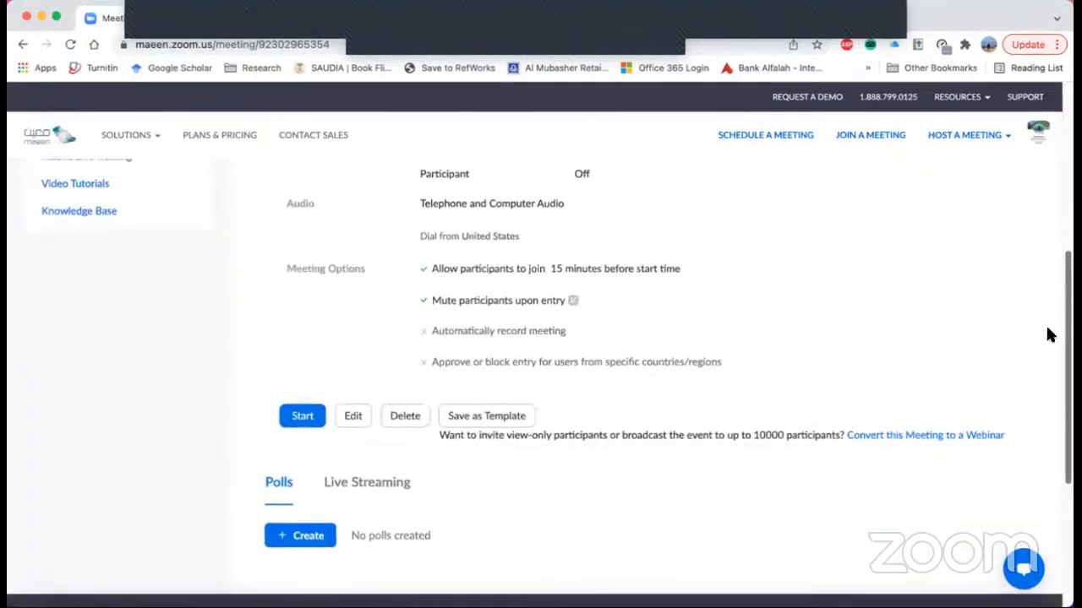
{"action": "scroll", "coordinate": [1054, 326], "scroll_direction": "down", "scroll_amount": 2}
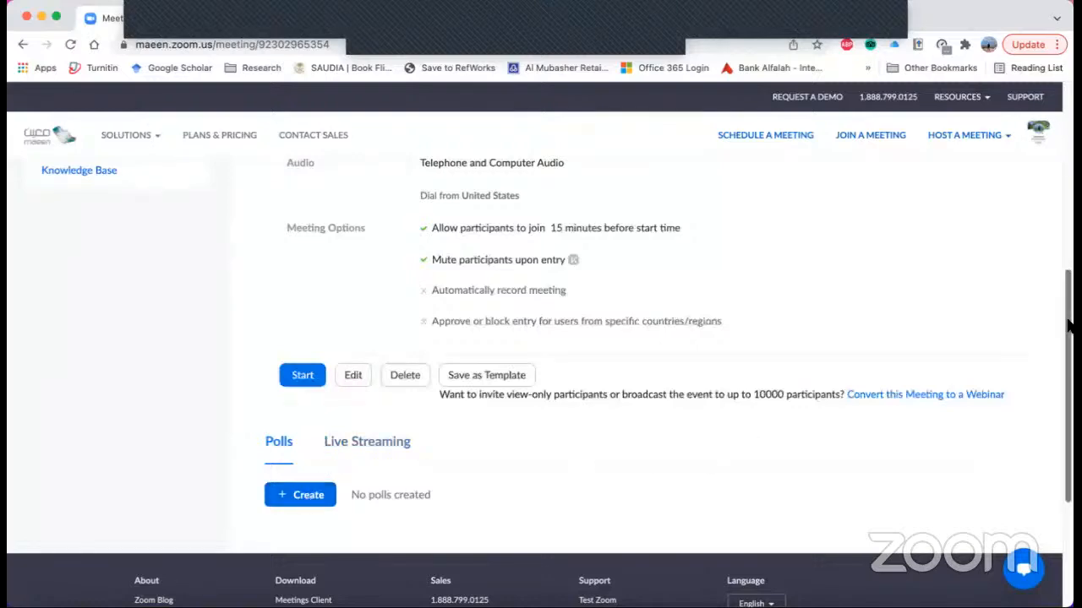
{"action": "left_click_drag", "start_coordinate": [1069, 332], "coordinate": [1071, 129]}
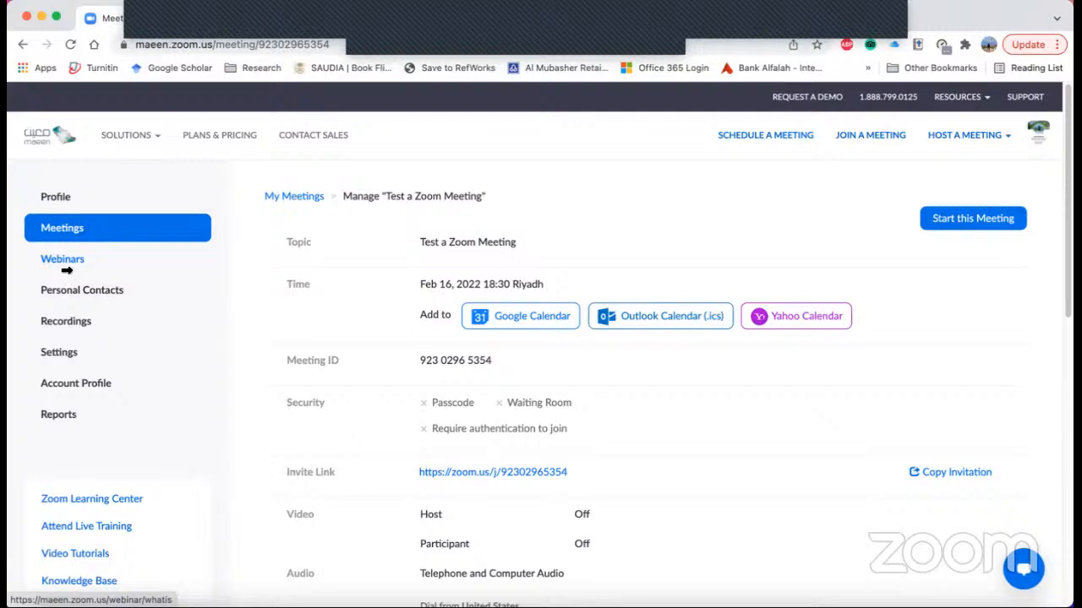
- Open the personal contacts page and examine its option to upload contacts from a CSV file
{"action": "left_click", "coordinate": [93, 300]}
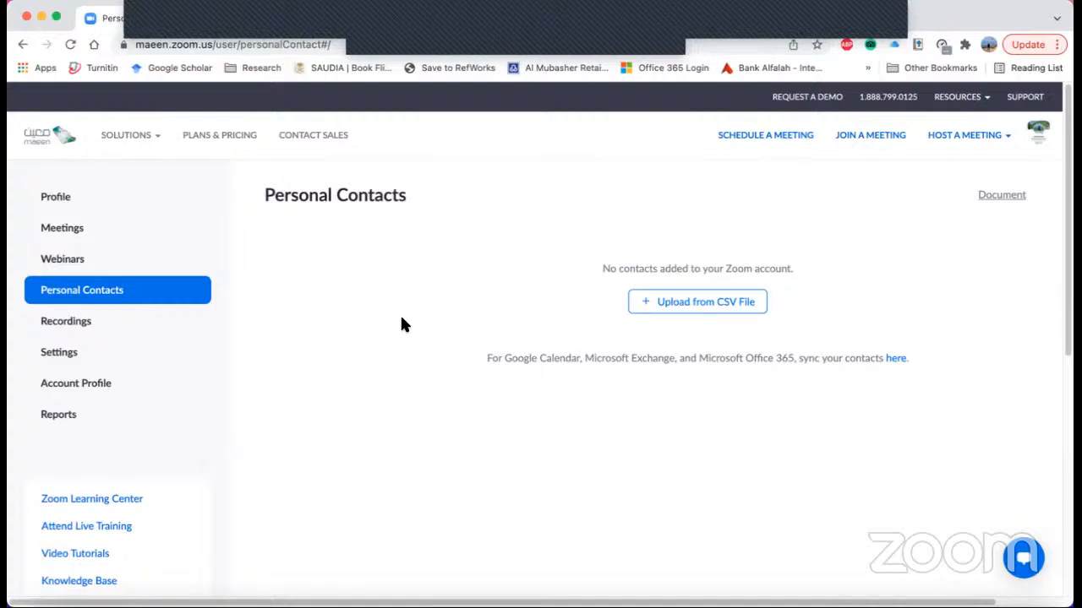
{"action": "left_click", "coordinate": [712, 311]}
{"action": "left_click", "coordinate": [670, 313]}
{"action": "left_click", "coordinate": [677, 315]}
- Open the meeting settings and examine the Security section's single security option, Waiting Room and passcode requirements
{"action": "left_click", "coordinate": [63, 363]}
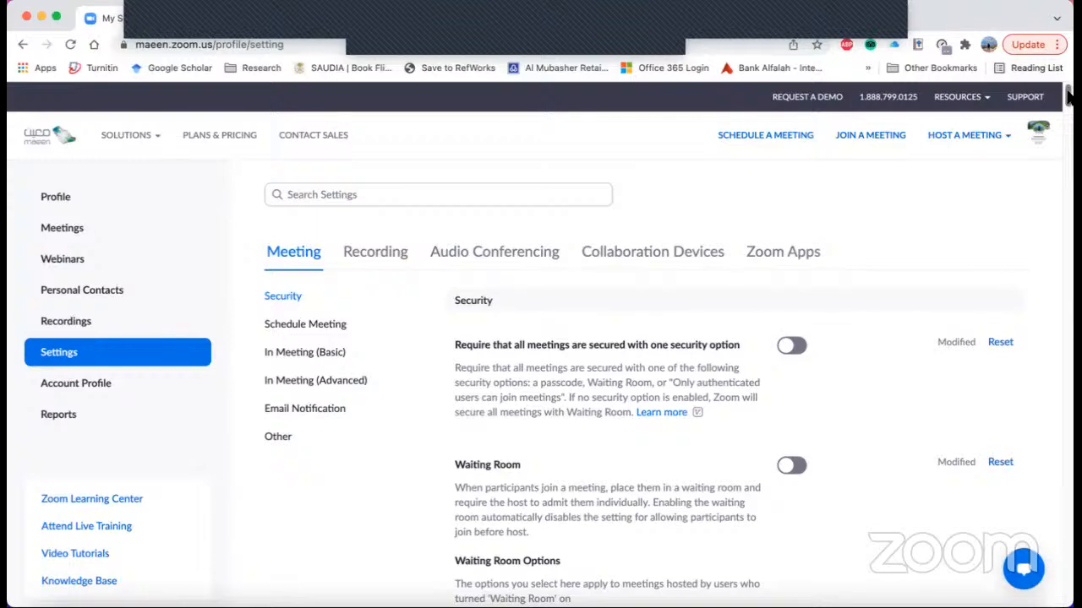
{"action": "scroll", "coordinate": [1069, 97], "scroll_direction": "down", "scroll_amount": 2}
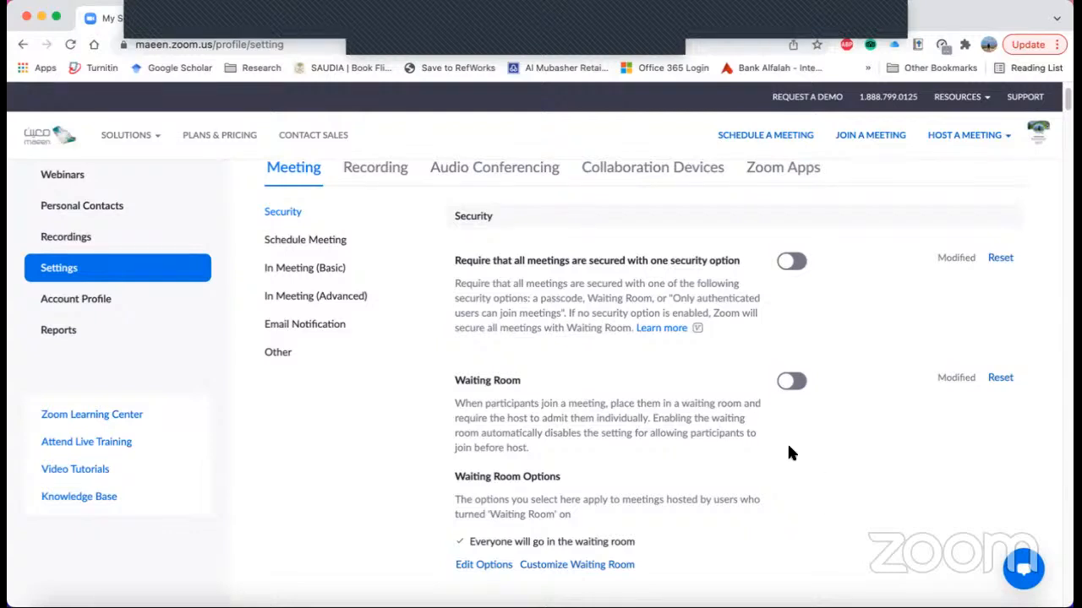
{"action": "scroll", "coordinate": [946, 388], "scroll_direction": "up", "scroll_amount": 1}
{"action": "scroll", "coordinate": [856, 351], "scroll_direction": "down", "scroll_amount": 2}
{"action": "scroll", "coordinate": [857, 346], "scroll_direction": "down", "scroll_amount": 2}
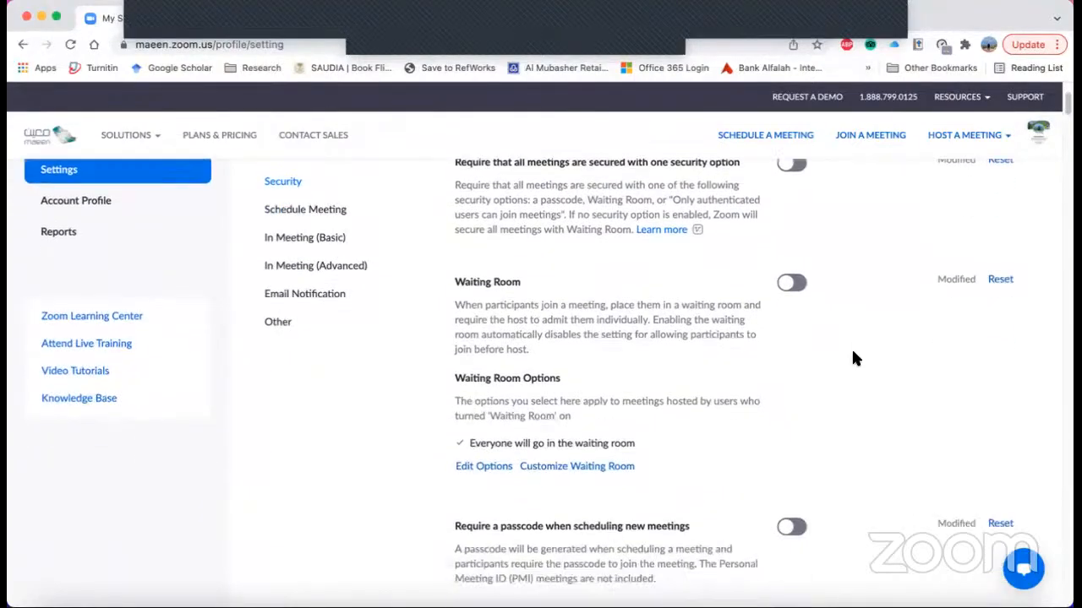
{"action": "scroll", "coordinate": [853, 357], "scroll_direction": "down", "scroll_amount": 3}
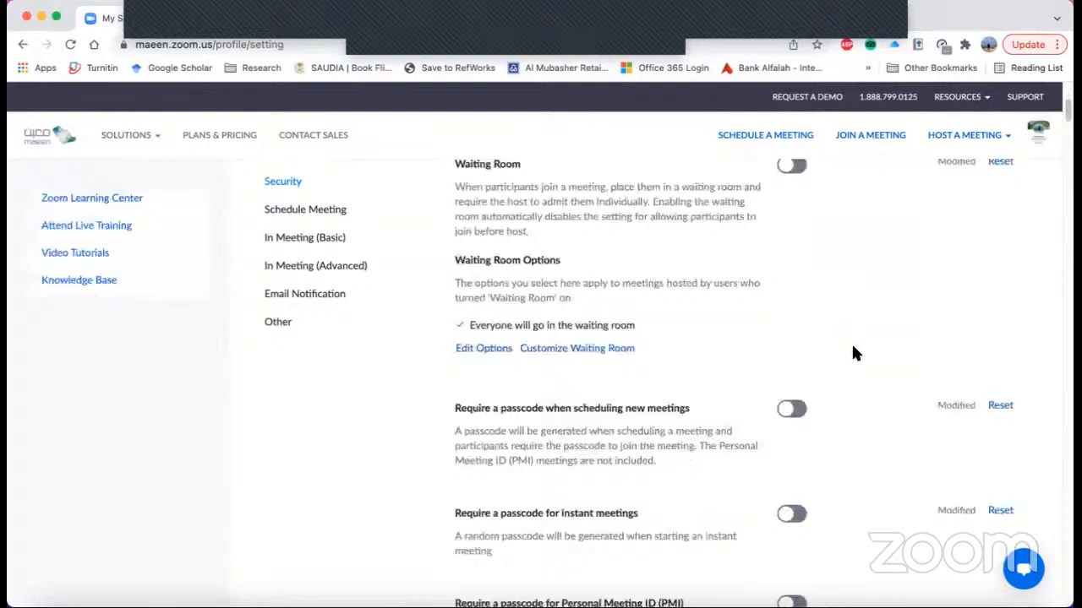
{"action": "scroll", "coordinate": [851, 352], "scroll_direction": "down", "scroll_amount": 1}
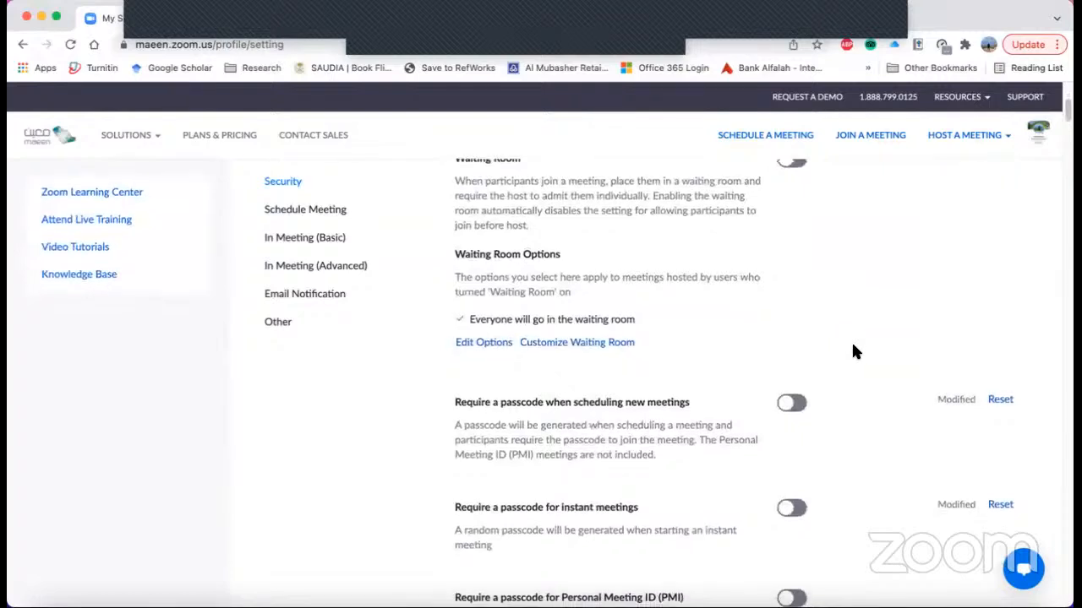
{"action": "scroll", "coordinate": [858, 354], "scroll_direction": "down", "scroll_amount": 1}
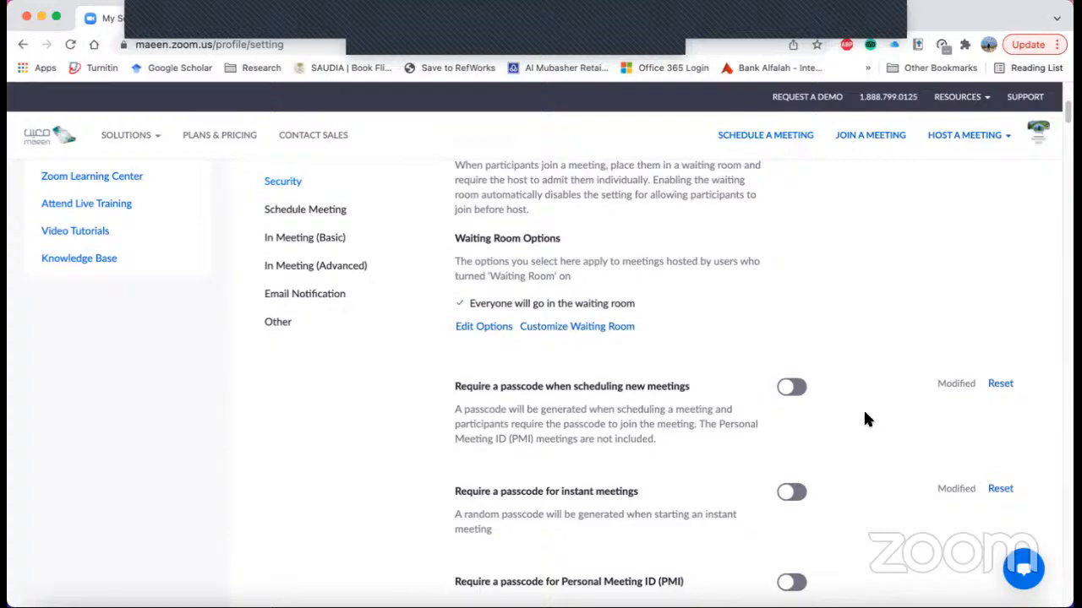
{"action": "scroll", "coordinate": [864, 410], "scroll_direction": "down", "scroll_amount": 4}
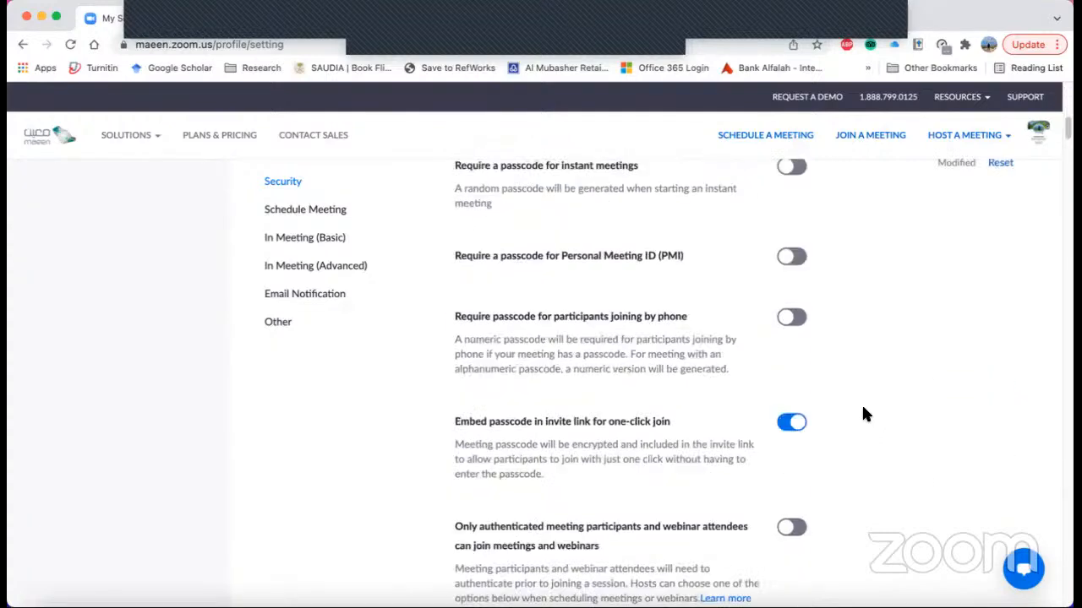
{"action": "scroll", "coordinate": [866, 416], "scroll_direction": "up", "scroll_amount": 1}
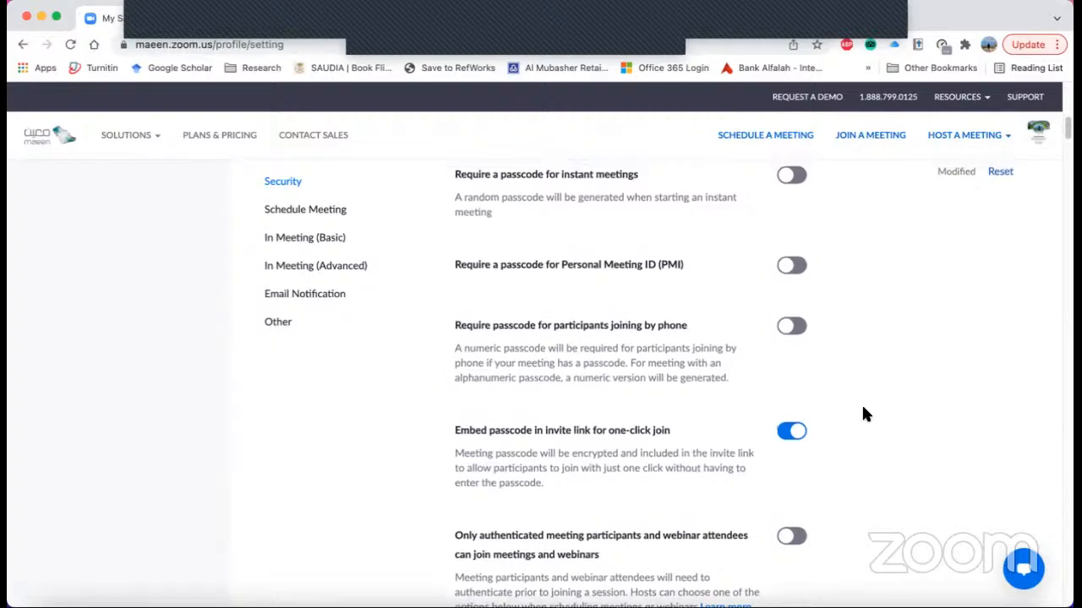
{"action": "scroll", "coordinate": [863, 410], "scroll_direction": "up", "scroll_amount": 1}
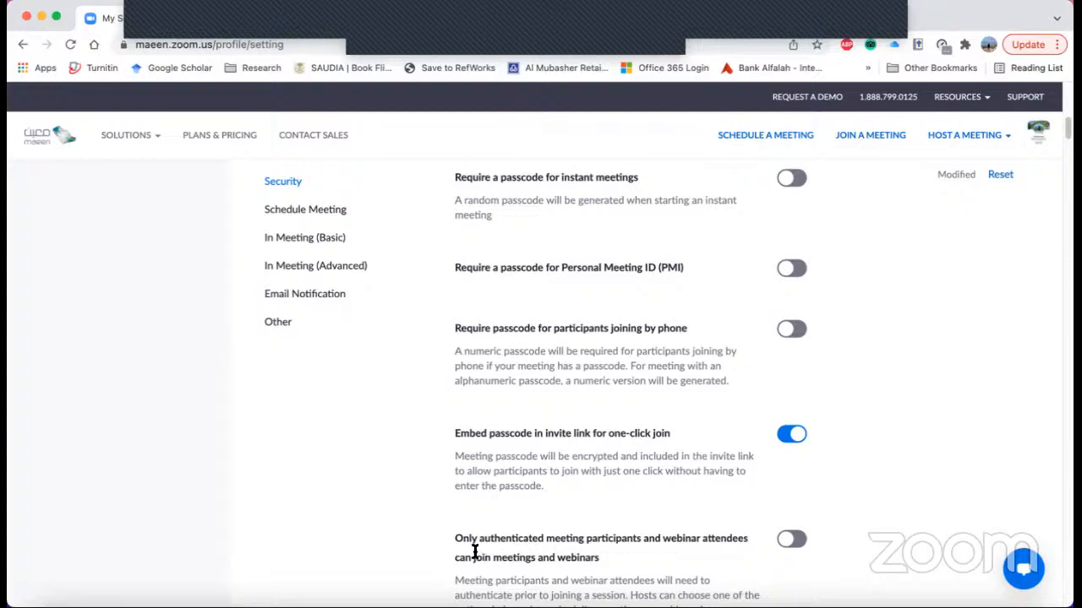
- Examine the security settings for authenticated participants, phone dial-in users, blocked domains and country restrictions, and return to the start of the settings
{"action": "scroll", "coordinate": [495, 537], "scroll_direction": "down", "scroll_amount": 2}
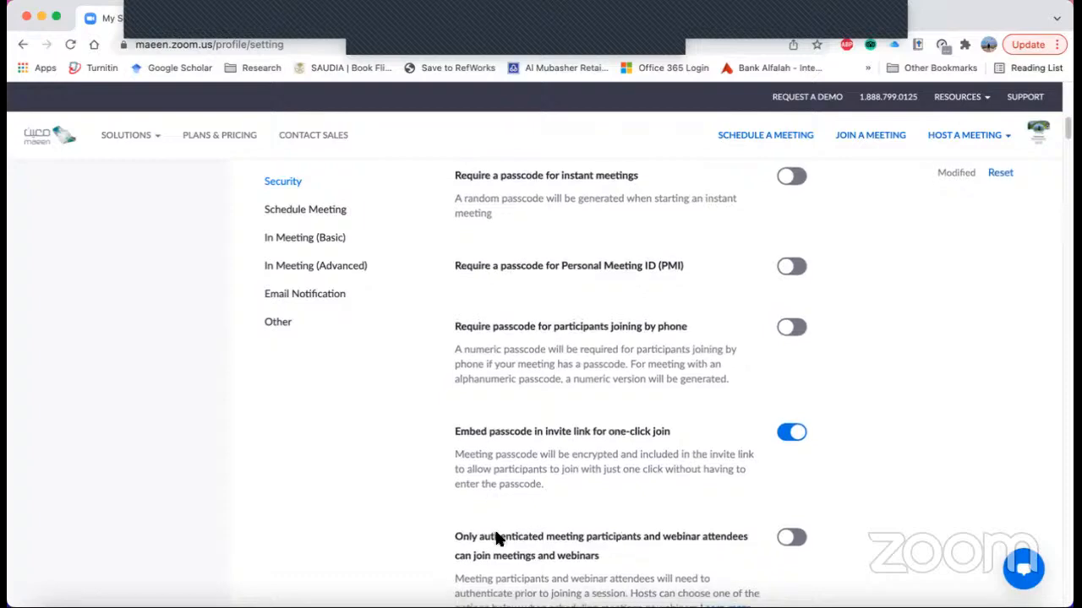
{"action": "scroll", "coordinate": [503, 533], "scroll_direction": "down", "scroll_amount": 1}
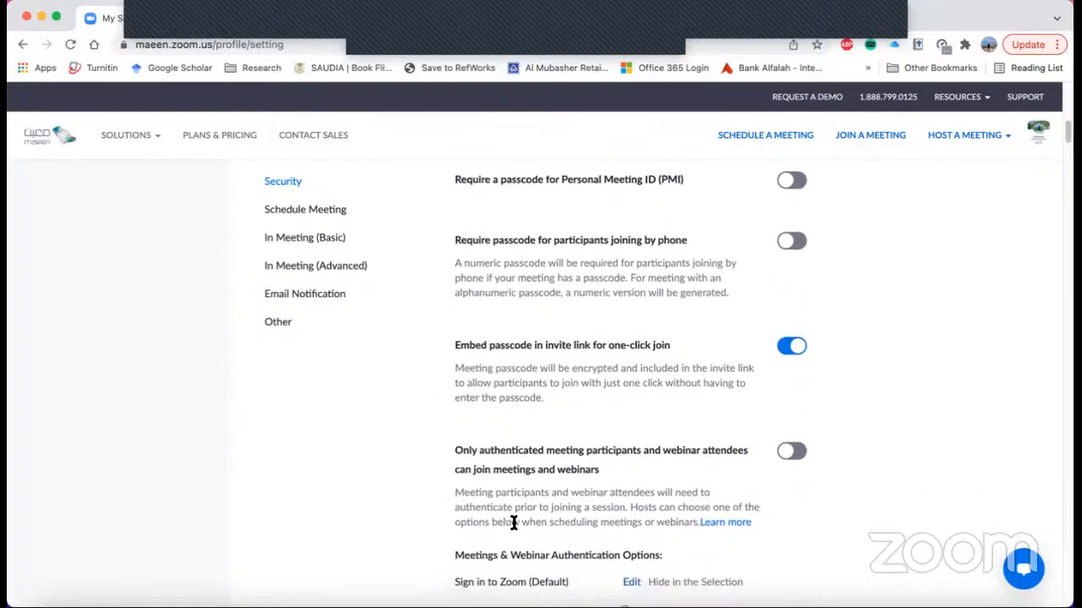
{"action": "scroll", "coordinate": [517, 523], "scroll_direction": "down", "scroll_amount": 1}
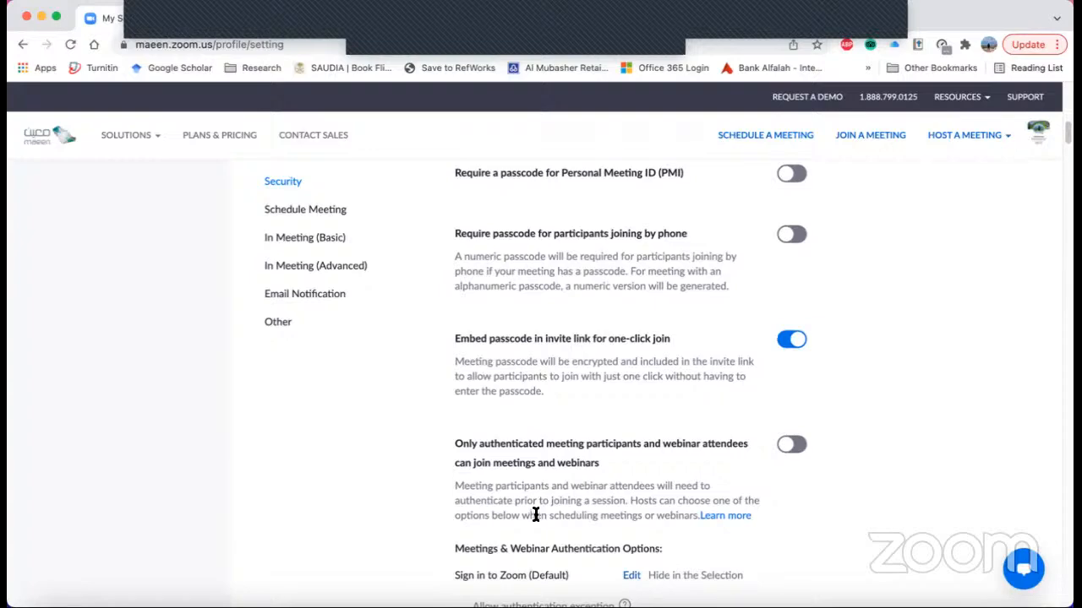
{"action": "scroll", "coordinate": [535, 513], "scroll_direction": "down", "scroll_amount": 3}
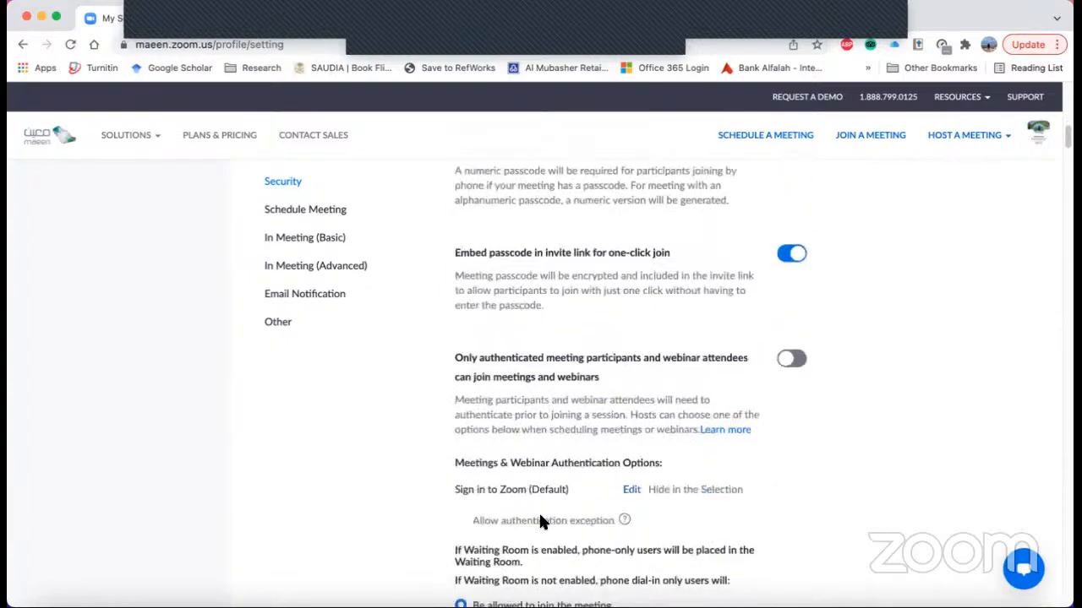
{"action": "scroll", "coordinate": [541, 520], "scroll_direction": "down", "scroll_amount": 2}
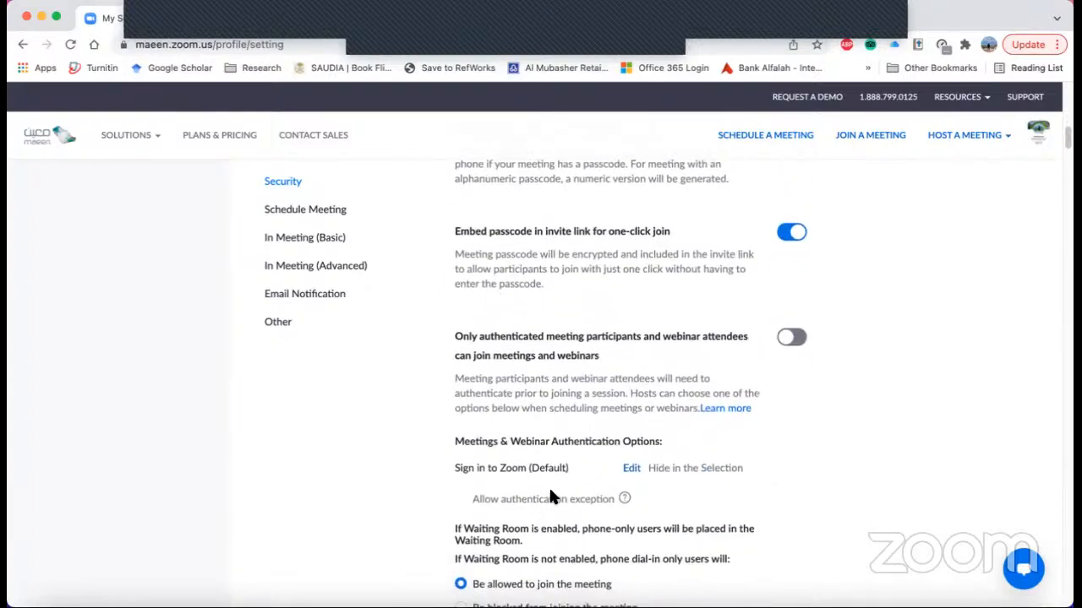
{"action": "scroll", "coordinate": [552, 494], "scroll_direction": "down", "scroll_amount": 8}
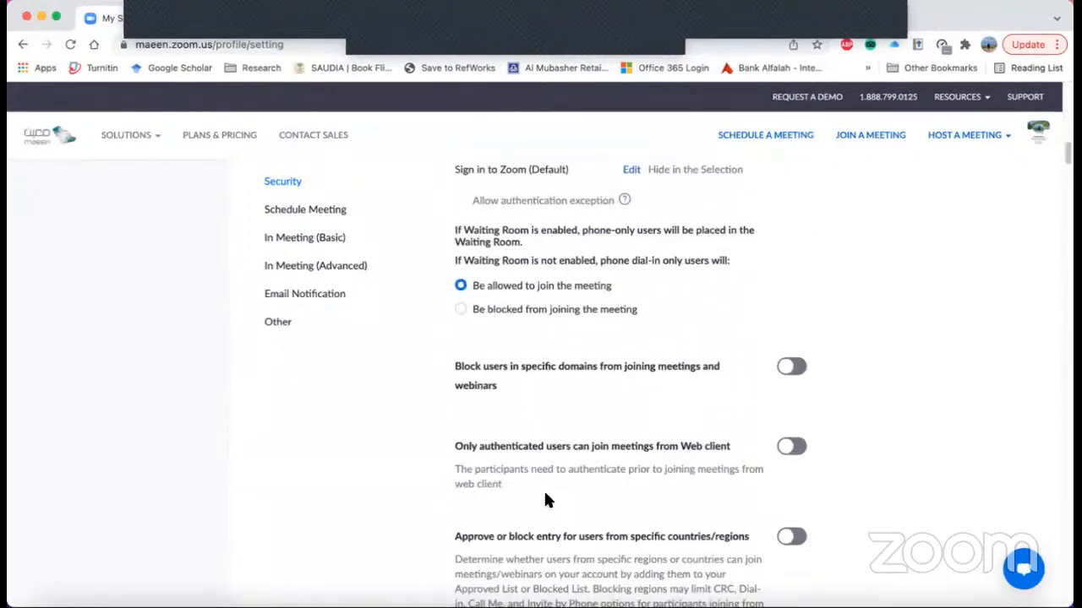
{"action": "scroll", "coordinate": [548, 495], "scroll_direction": "down", "scroll_amount": 7}
{"action": "left_click_drag", "start_coordinate": [1066, 169], "coordinate": [1063, 95]}
{"action": "scroll", "coordinate": [1065, 306], "scroll_direction": "up", "scroll_amount": 3}
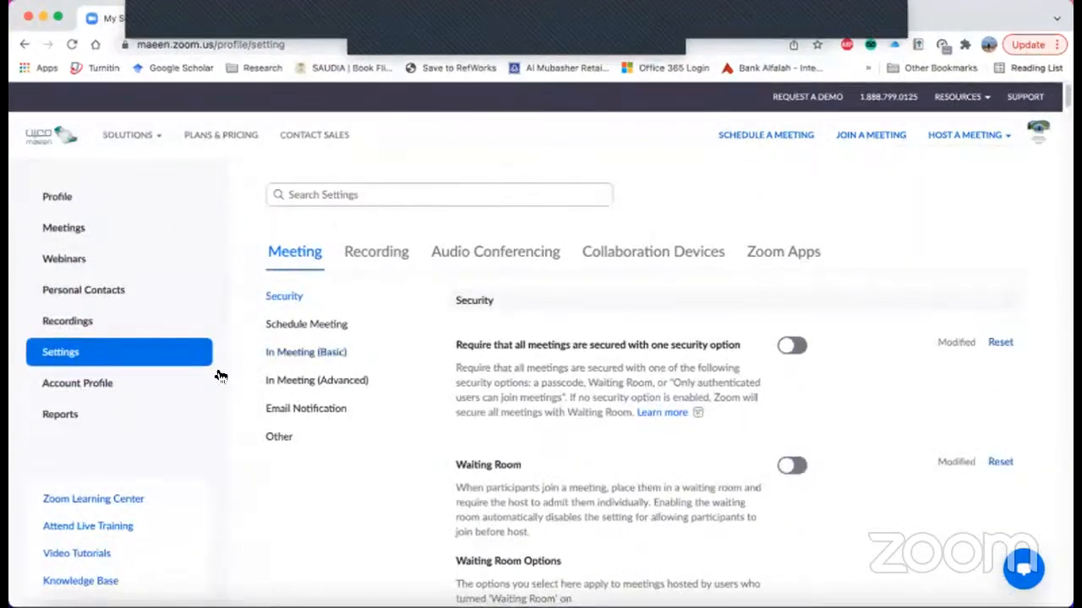
- Open the local recordings and examine their From and To date filters and the open and delete actions of each recording
{"action": "left_click", "coordinate": [71, 323]}
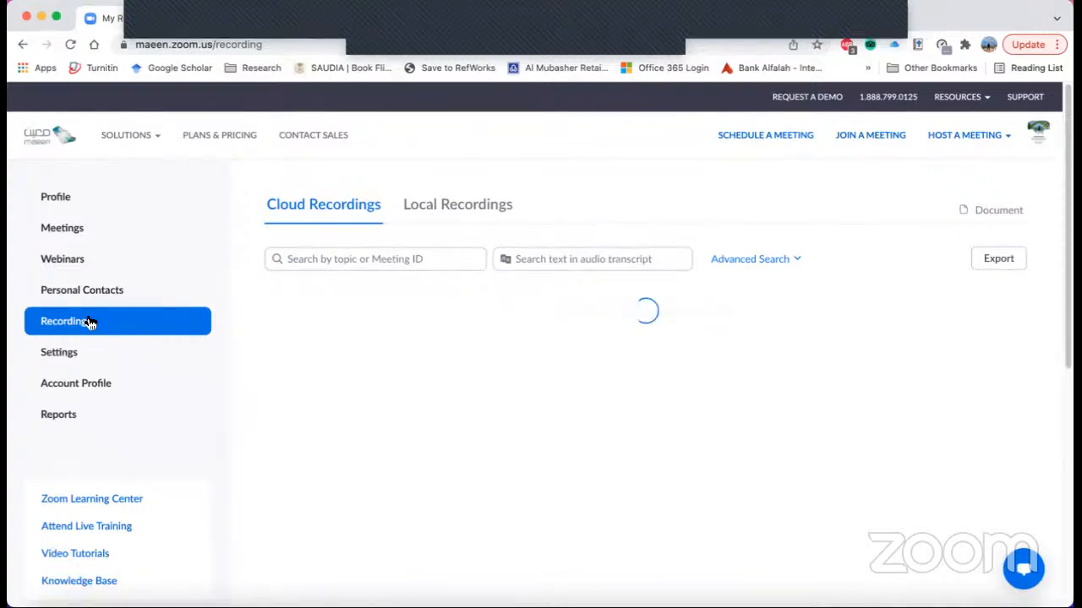
{"action": "left_click", "coordinate": [446, 211]}
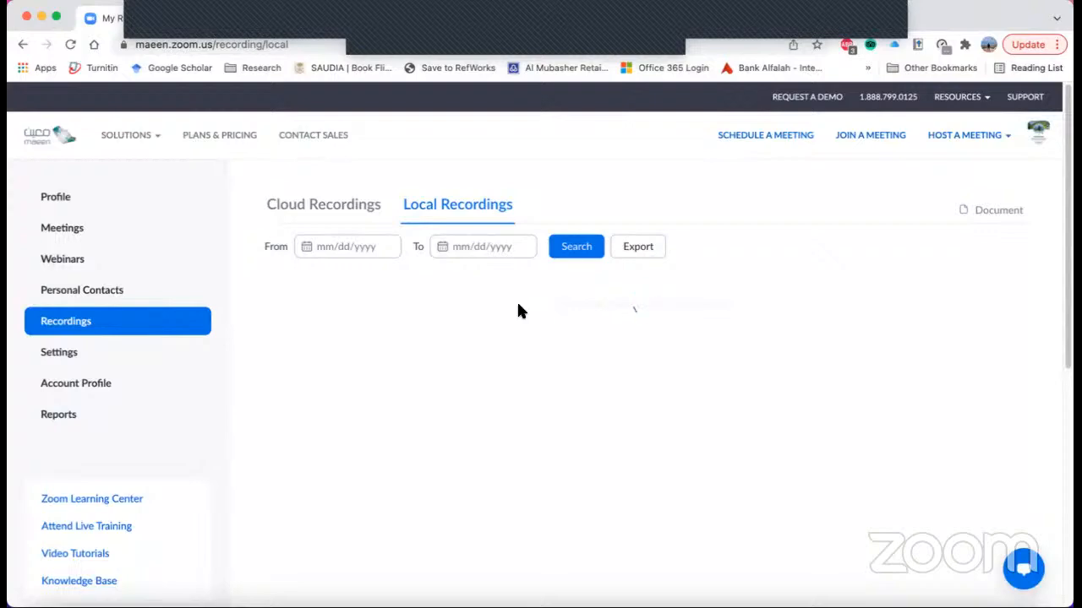
{"action": "left_click", "coordinate": [322, 246]}
{"action": "left_click", "coordinate": [513, 245]}
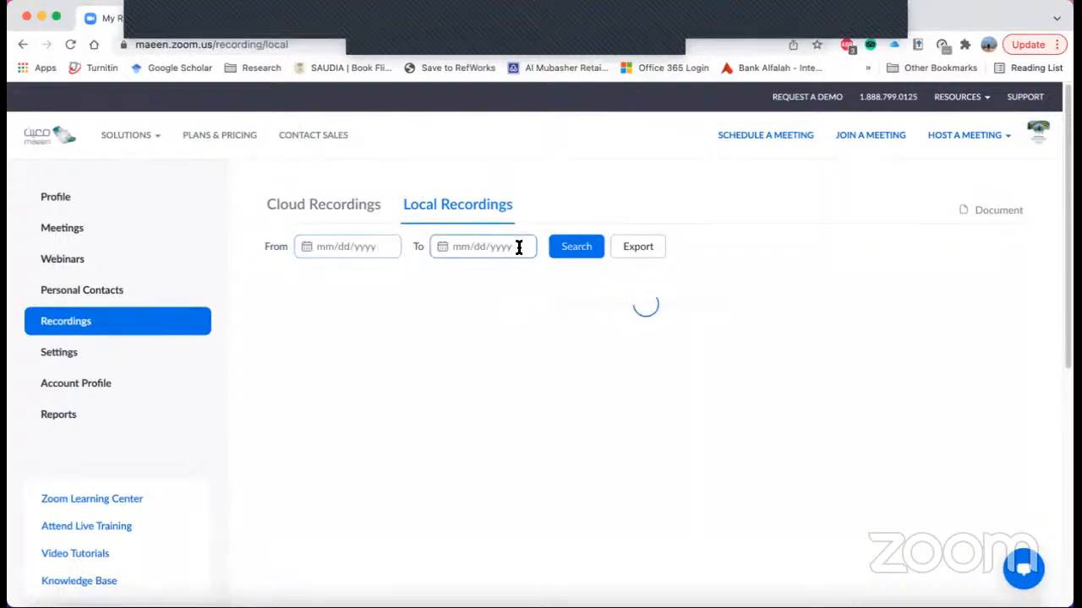
{"action": "left_click", "coordinate": [332, 246]}
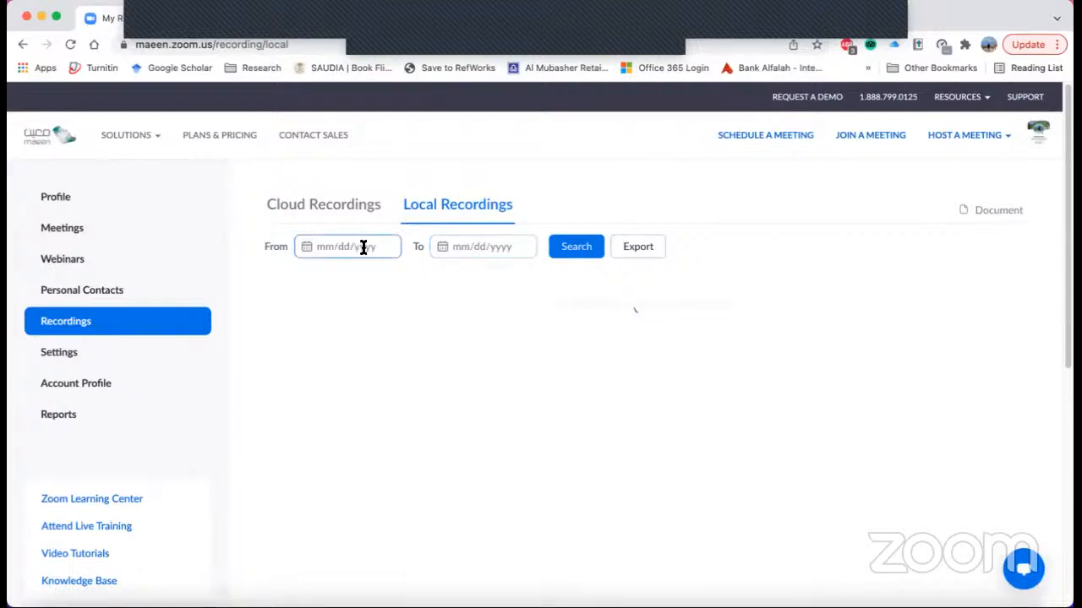
{"action": "left_click", "coordinate": [448, 251]}
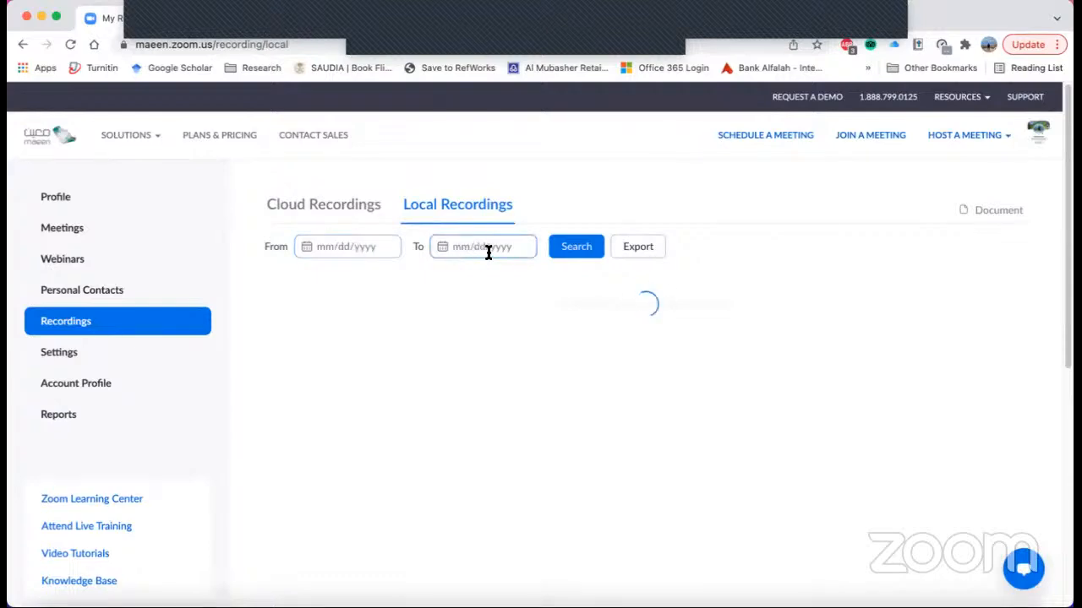
{"action": "left_click", "coordinate": [302, 250]}
{"action": "left_click", "coordinate": [463, 246]}
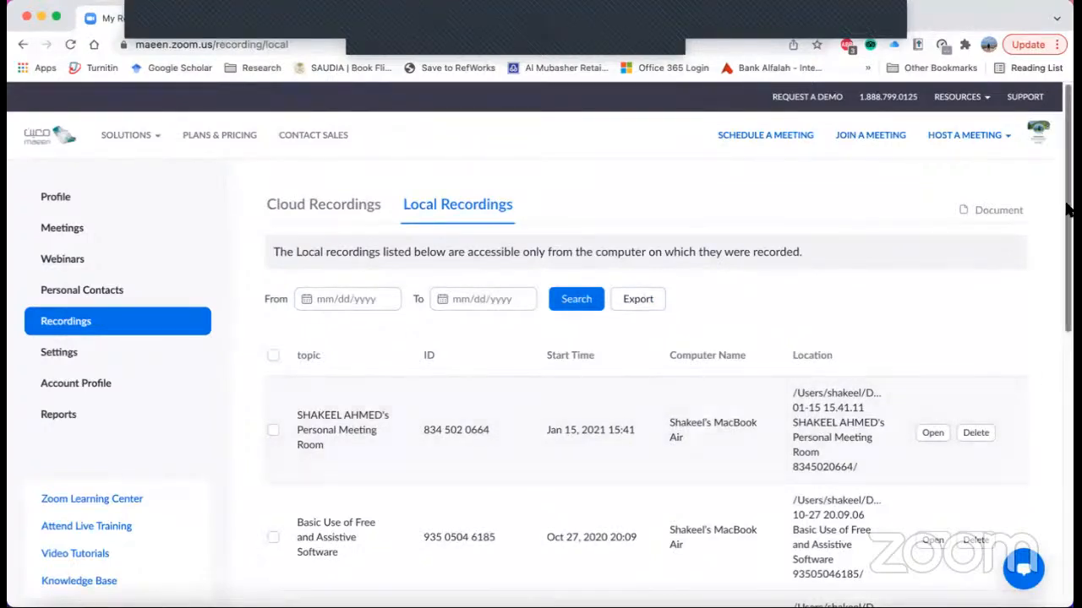
{"action": "left_click_drag", "start_coordinate": [1067, 222], "coordinate": [1063, 266]}
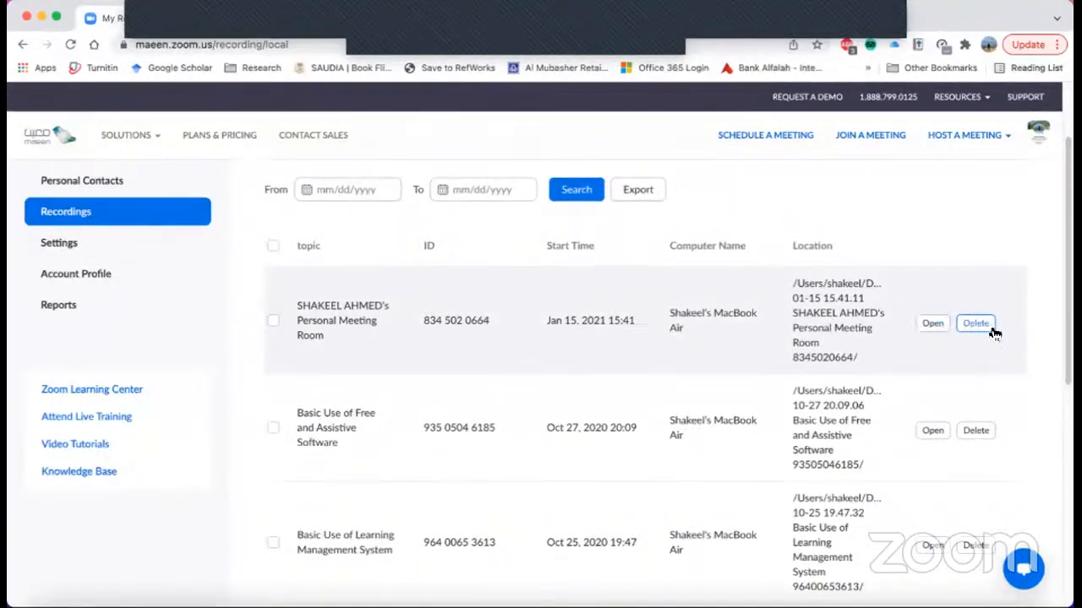
{"action": "left_click_drag", "start_coordinate": [1068, 228], "coordinate": [1053, 105]}
- Review the cloud recordings, including the share, download and delete actions of the "How to Design a Mind Map" recording
{"action": "left_click", "coordinate": [323, 209]}
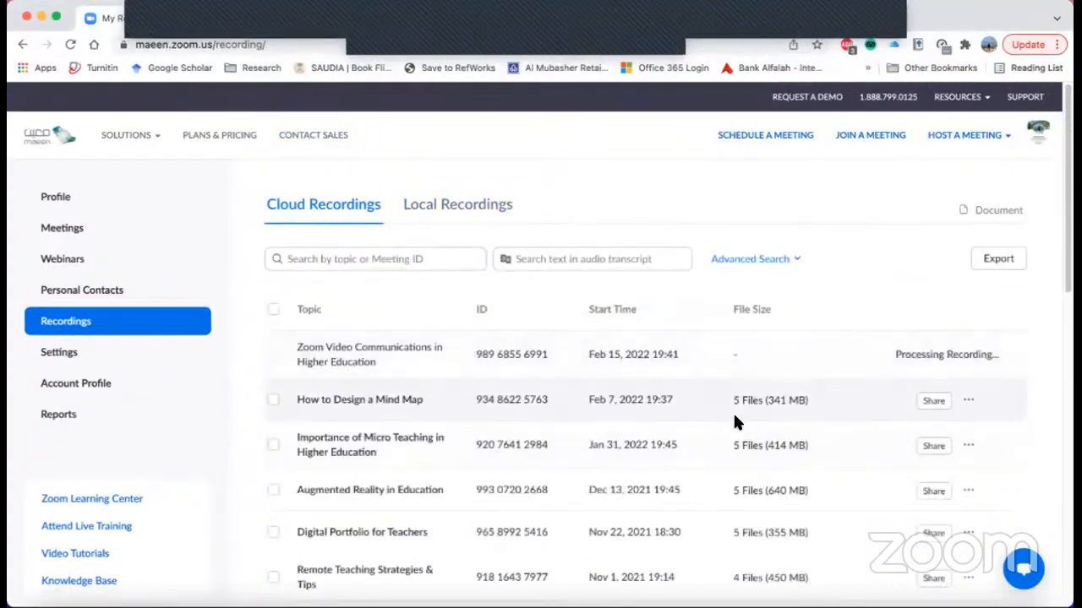
{"action": "left_click_drag", "start_coordinate": [1069, 241], "coordinate": [1069, 275]}
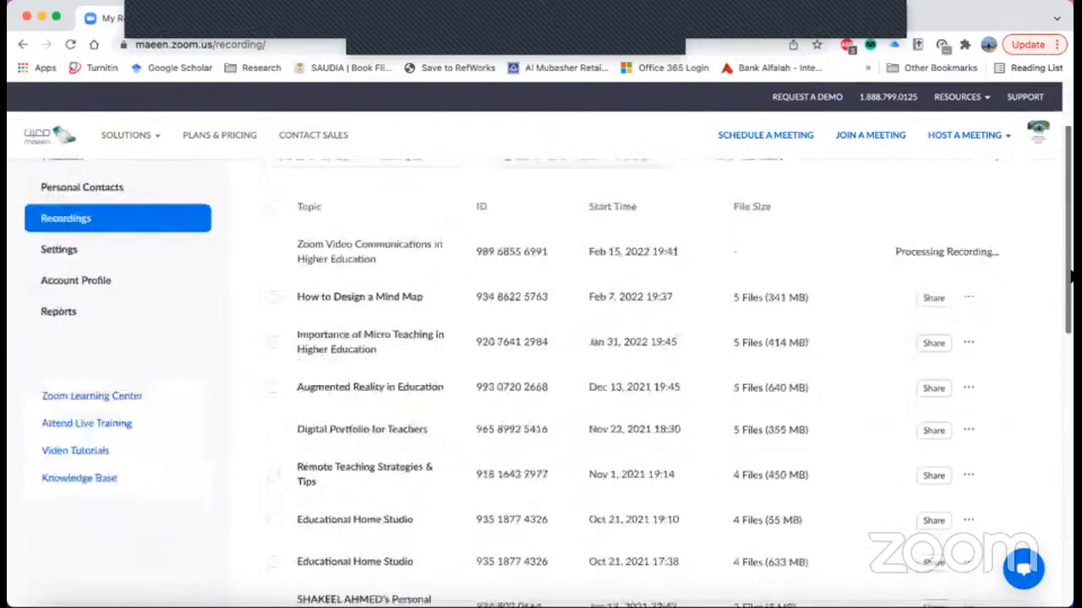
{"action": "left_click", "coordinate": [968, 298]}
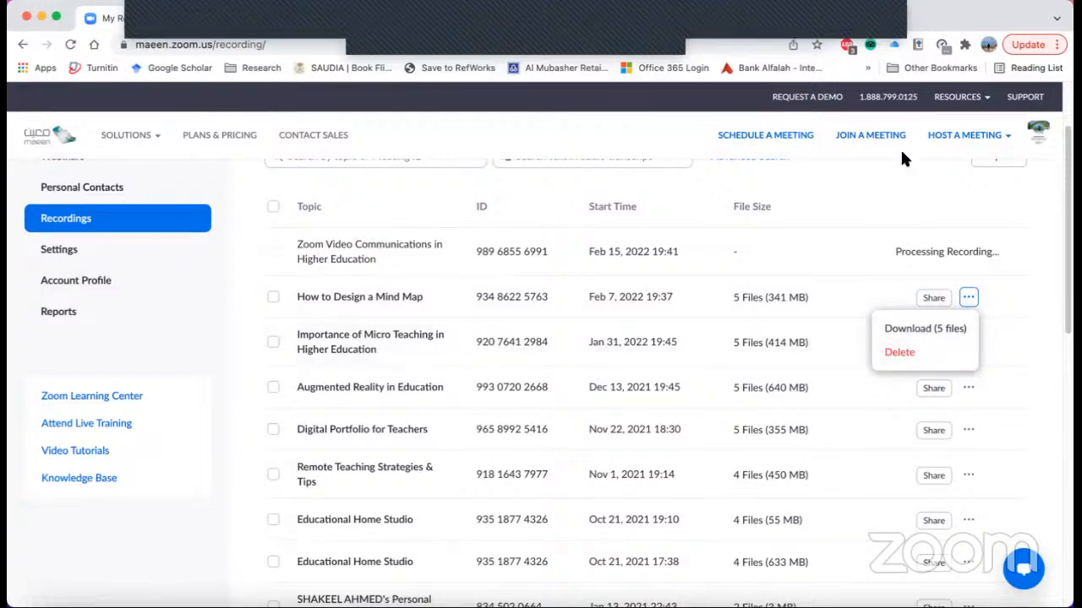
{"action": "left_click", "coordinate": [908, 218]}
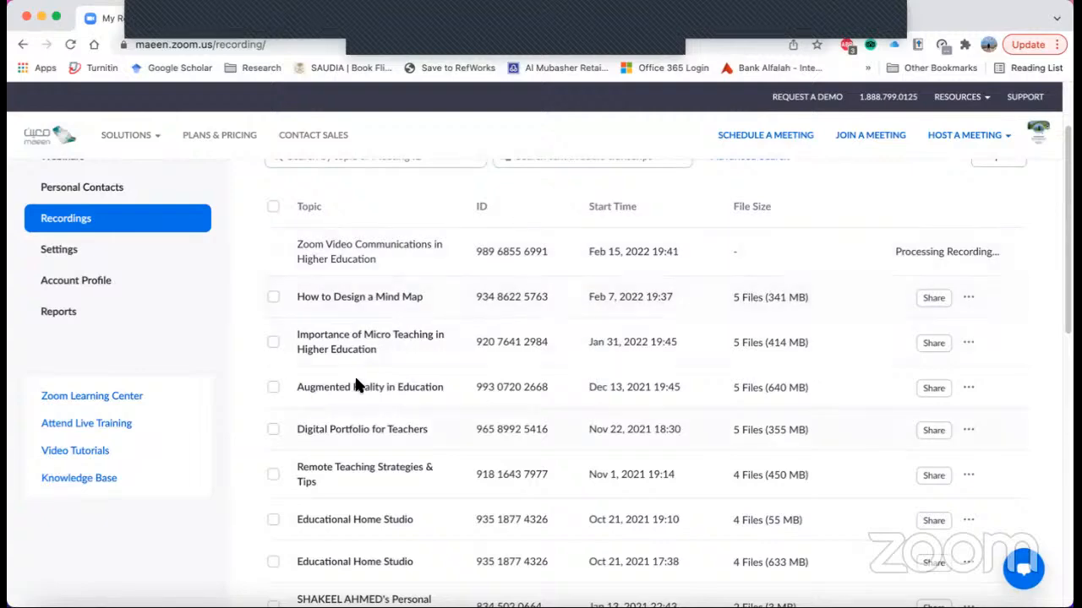
{"action": "scroll", "coordinate": [359, 386], "scroll_direction": "up", "scroll_amount": 1}
{"action": "scroll", "coordinate": [361, 380], "scroll_direction": "down", "scroll_amount": 1}
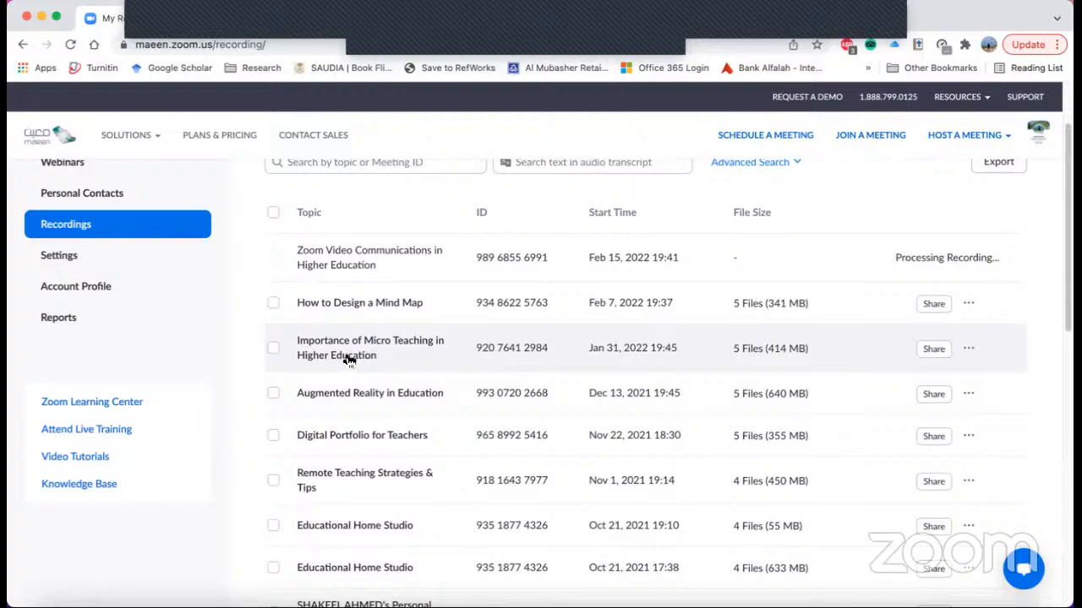
{"action": "scroll", "coordinate": [270, 284], "scroll_direction": "down", "scroll_amount": 2}
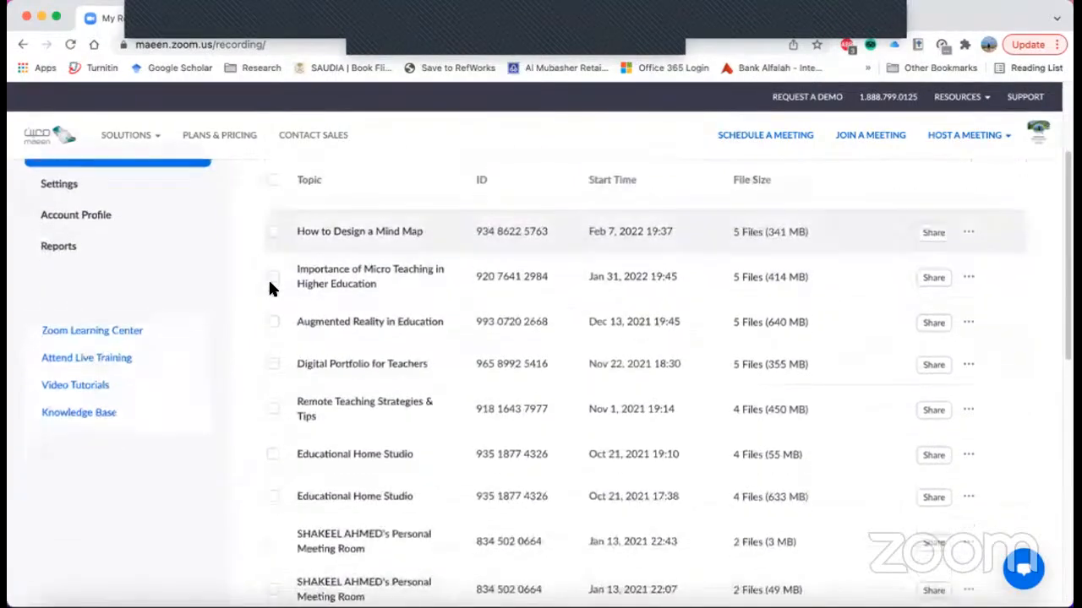
{"action": "scroll", "coordinate": [313, 319], "scroll_direction": "up", "scroll_amount": 4}
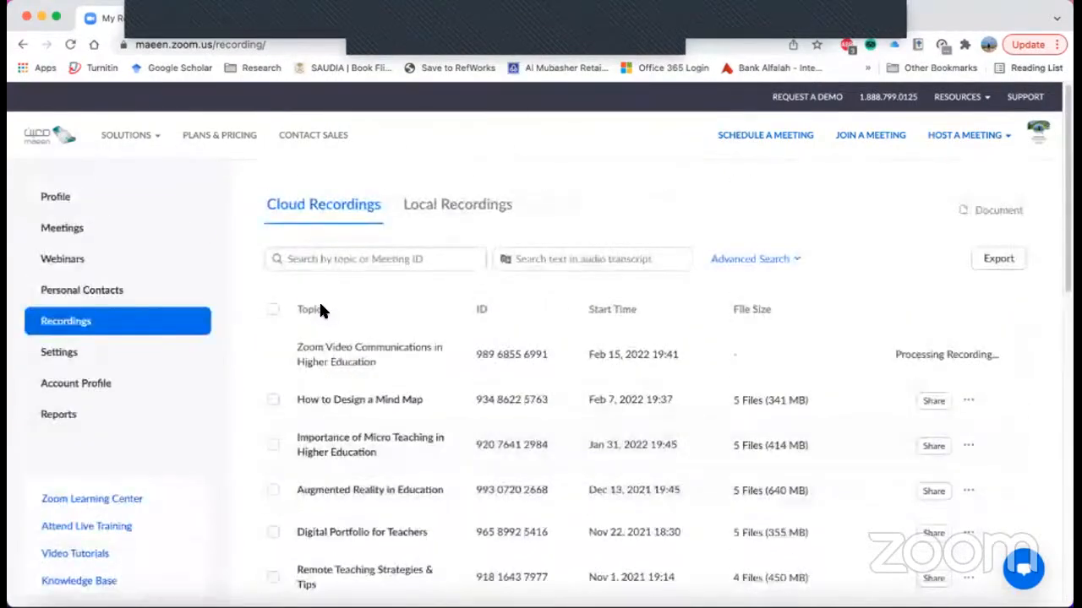
- Open the account profile and review its basic information, support information, and terms of service and privacy policy links
{"action": "left_click", "coordinate": [75, 386]}
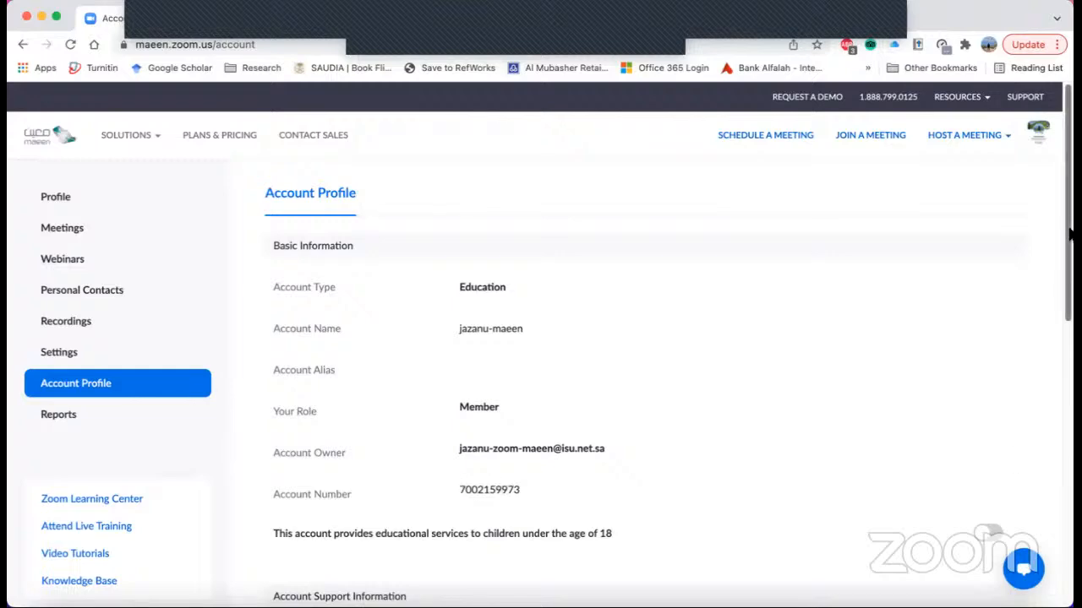
{"action": "scroll", "coordinate": [1043, 367], "scroll_direction": "down", "scroll_amount": 5}
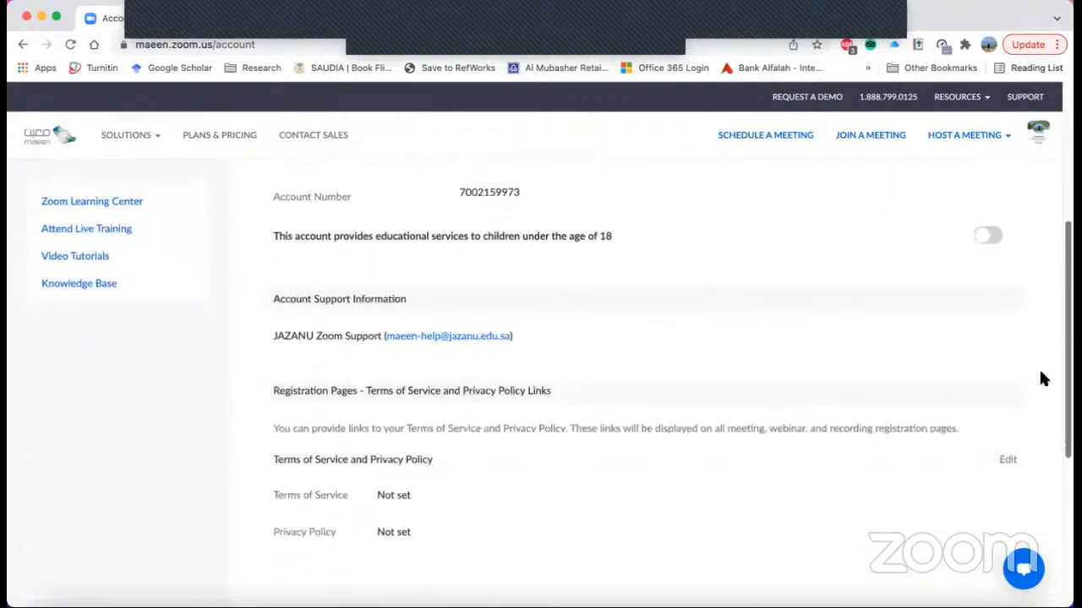
{"action": "scroll", "coordinate": [1039, 401], "scroll_direction": "down", "scroll_amount": 1}
{"action": "scroll", "coordinate": [1055, 341], "scroll_direction": "up", "scroll_amount": 10}
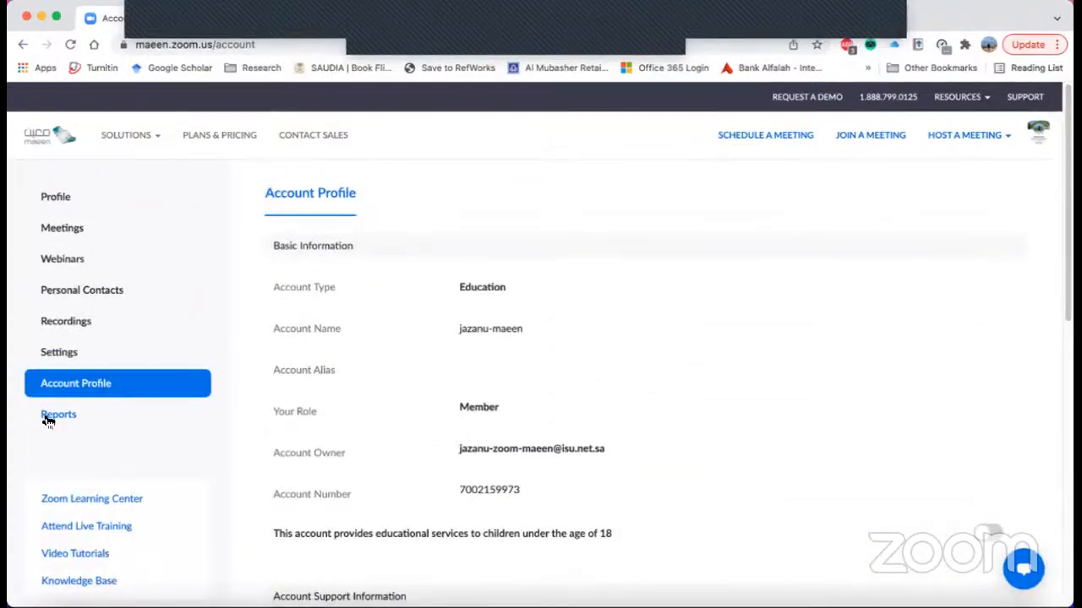
- Open the usage report and examine its meeting columns, from topic and meeting ID through duration, participants and source
{"action": "left_click", "coordinate": [53, 417]}
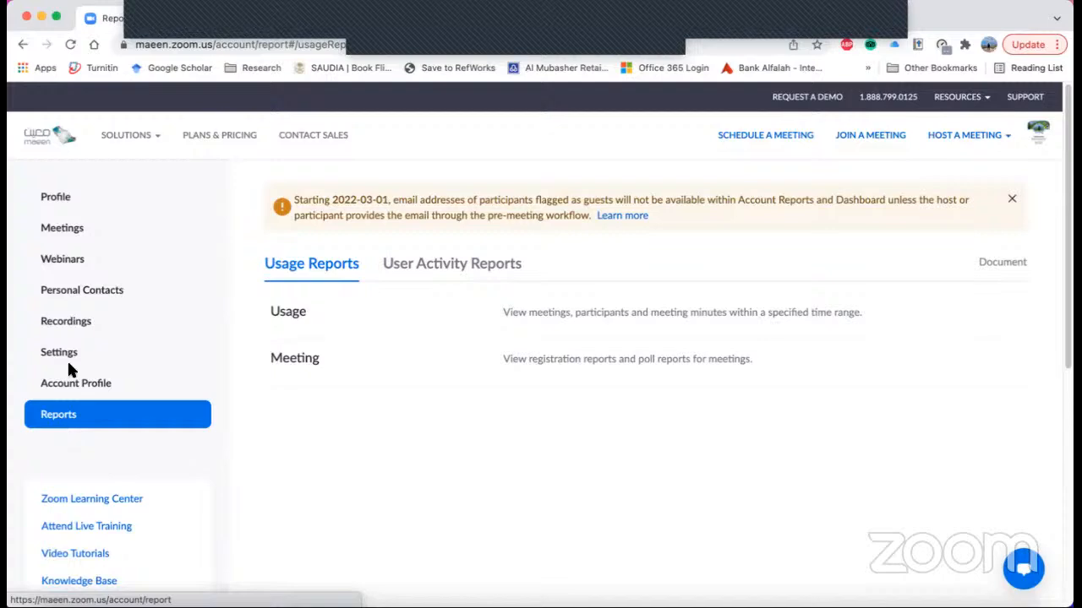
{"action": "left_click", "coordinate": [547, 318]}
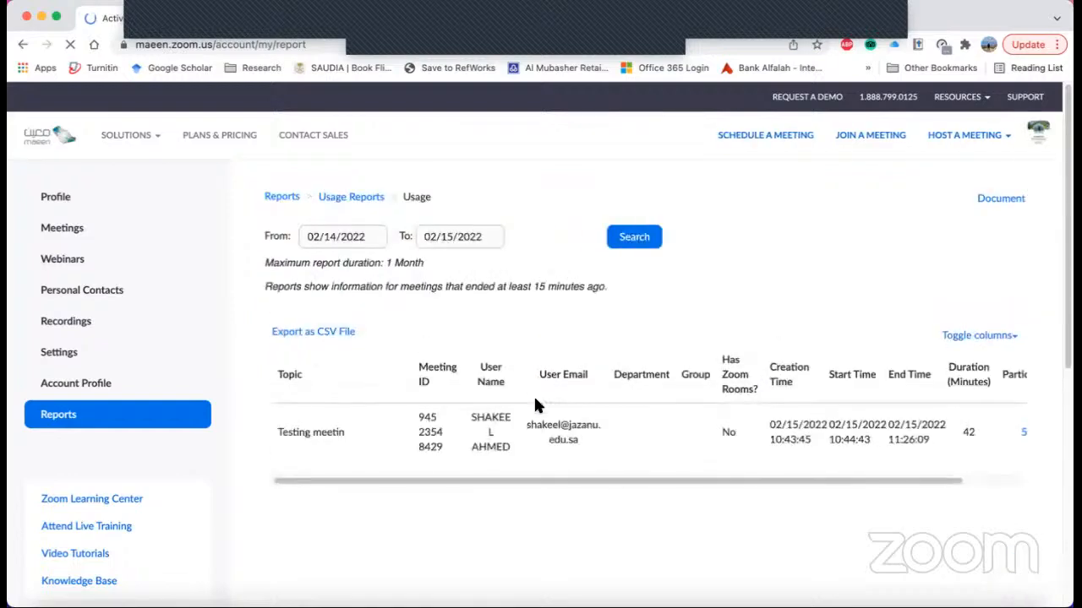
{"action": "left_click_drag", "start_coordinate": [963, 482], "coordinate": [1031, 482]}
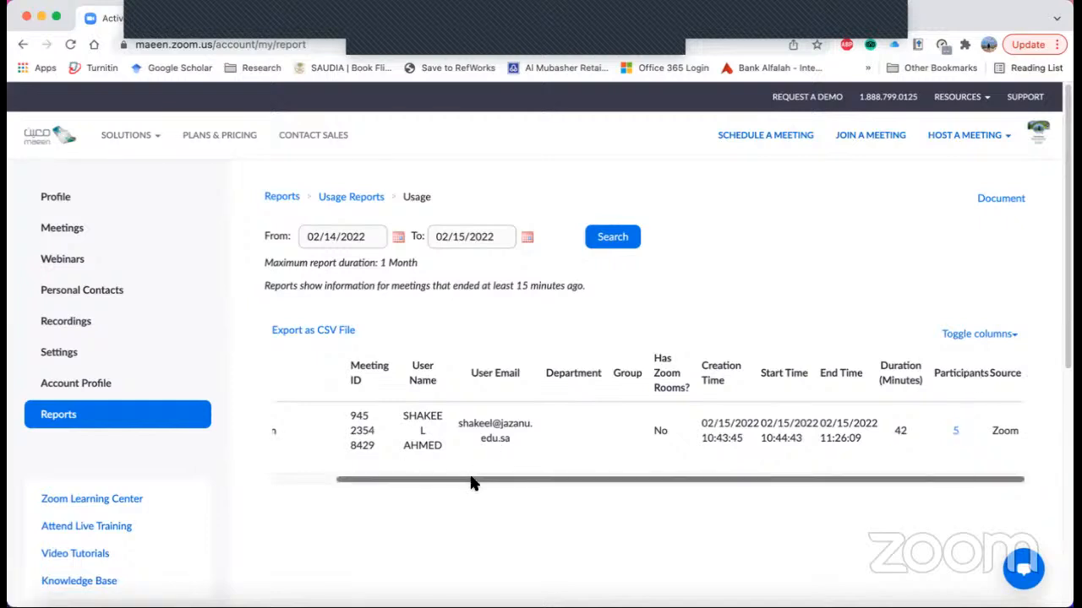
{"action": "left_click_drag", "start_coordinate": [473, 481], "coordinate": [321, 483]}
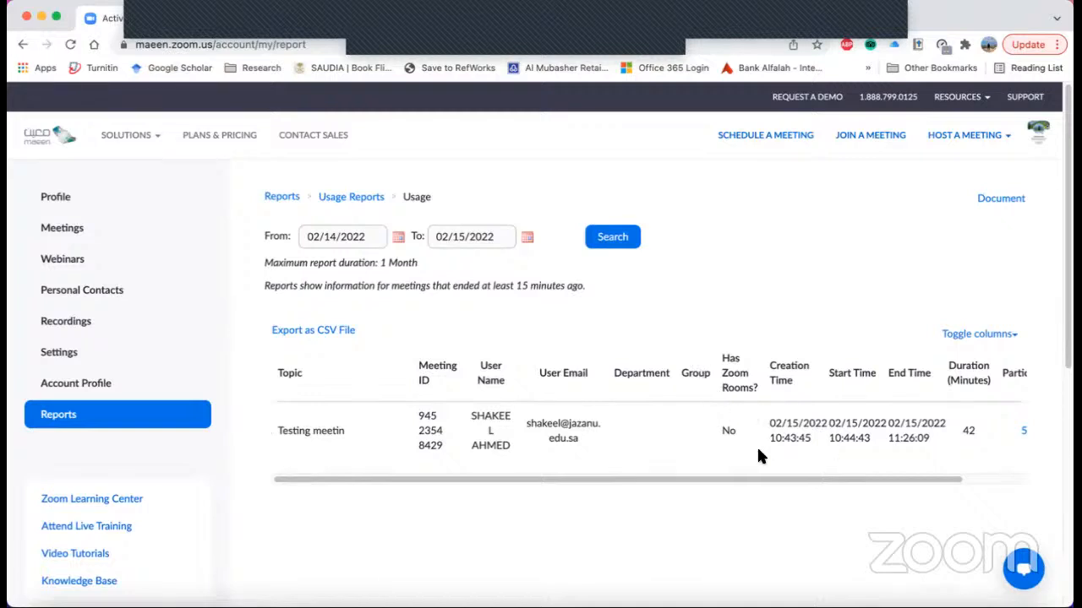
{"action": "left_click_drag", "start_coordinate": [786, 476], "coordinate": [890, 479]}
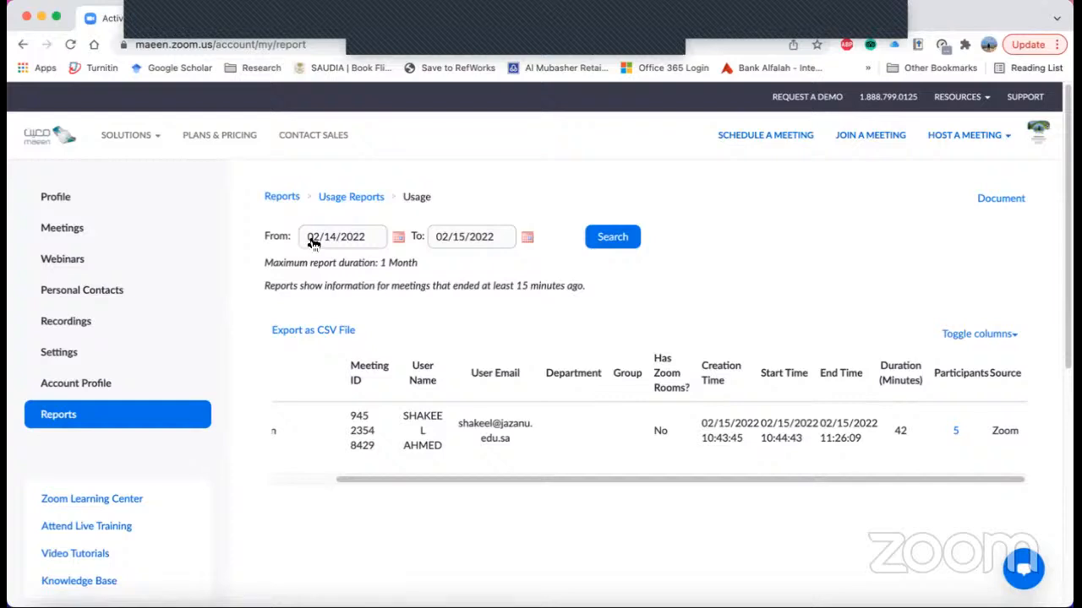
- Set the usage report's From date to 02/01/2022 and search for the meetings in that range
{"action": "left_click", "coordinate": [397, 240]}
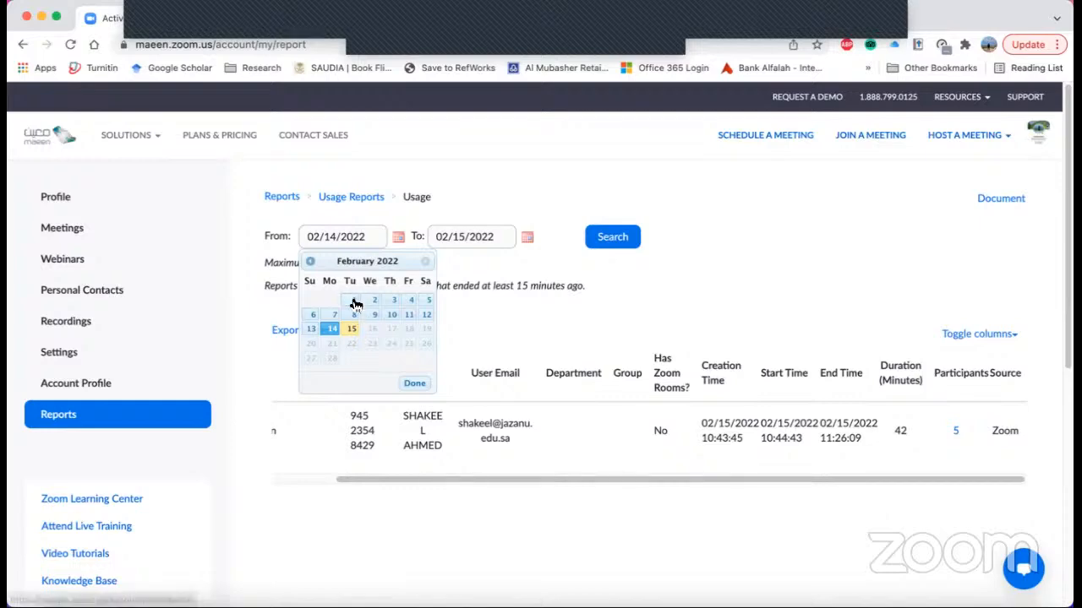
{"action": "left_click", "coordinate": [355, 300]}
{"action": "left_click", "coordinate": [606, 239]}
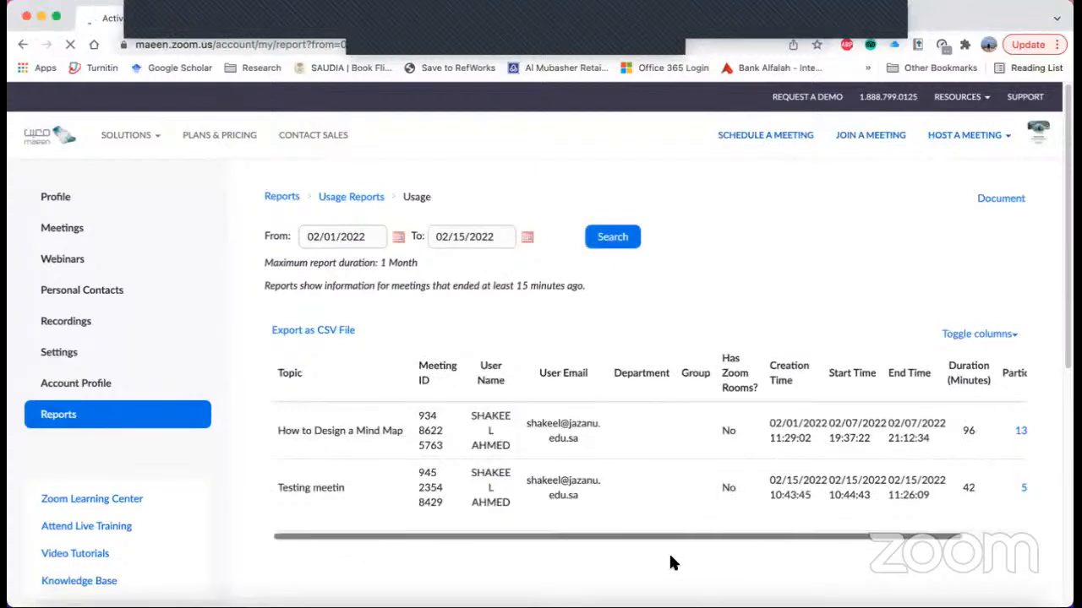
- Open the participant list of the "How to Design a Mind Map" meeting and enable exporting with meeting data and showing unique users
{"action": "left_click_drag", "start_coordinate": [664, 537], "coordinate": [797, 539]}
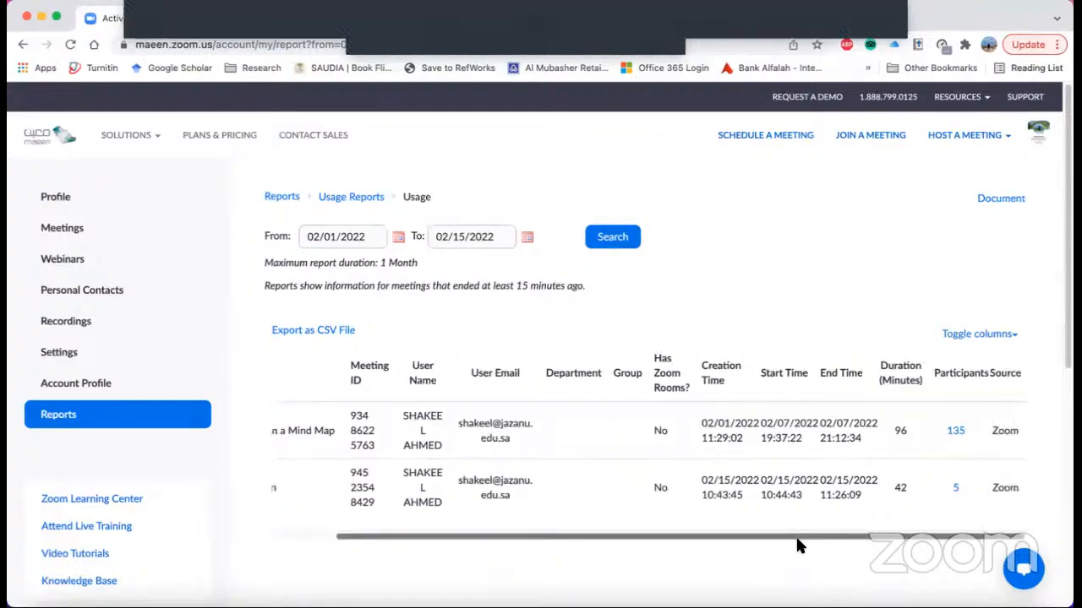
{"action": "left_click", "coordinate": [958, 433]}
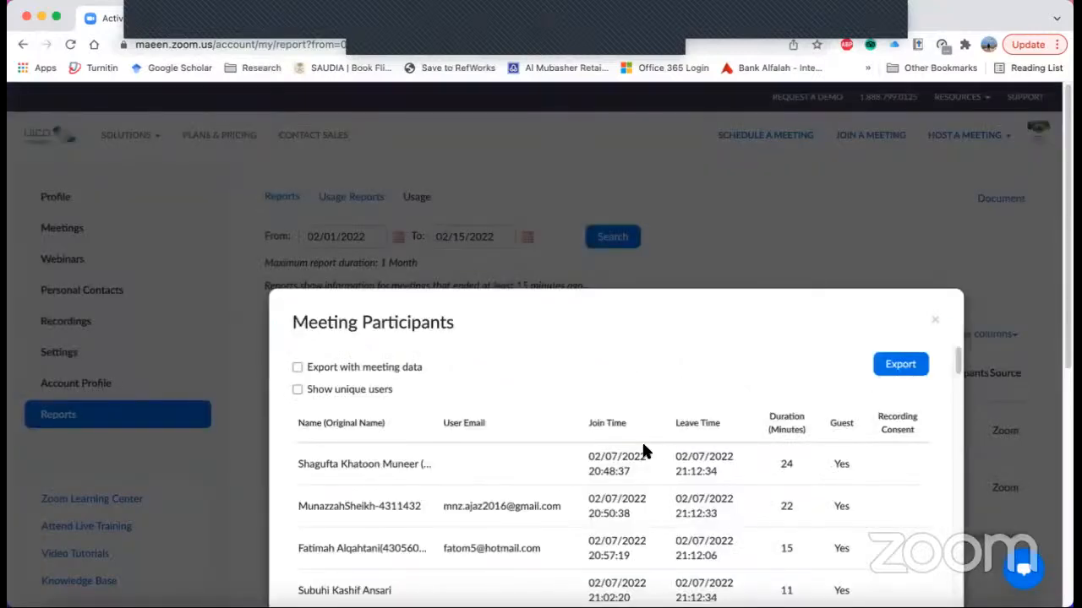
{"action": "left_click", "coordinate": [298, 368]}
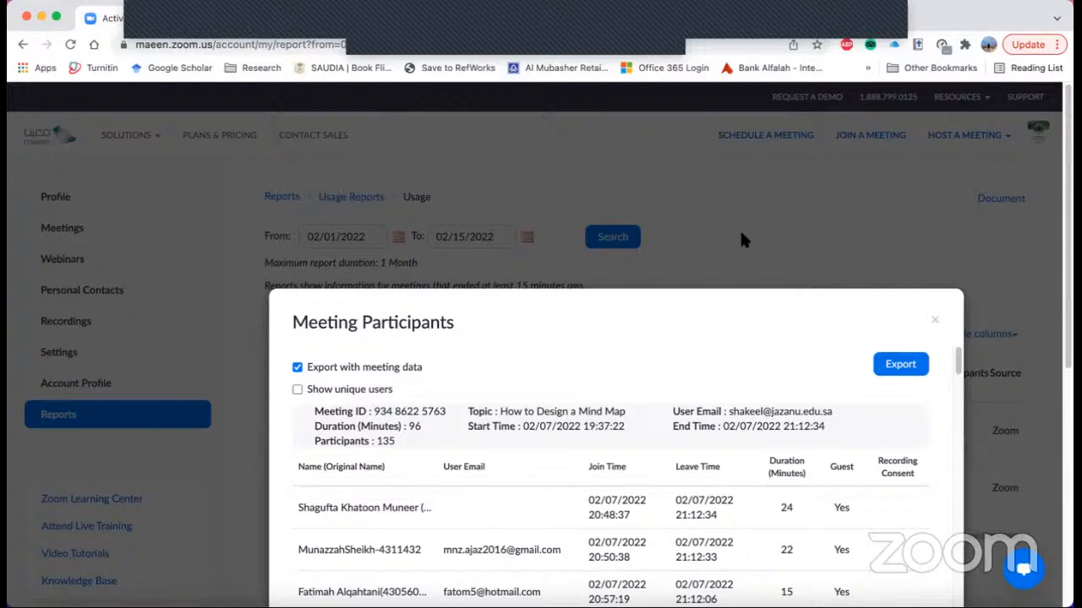
{"action": "triple_click", "coordinate": [588, 363]}
{"action": "left_click", "coordinate": [325, 416]}
{"action": "left_click", "coordinate": [297, 390]}
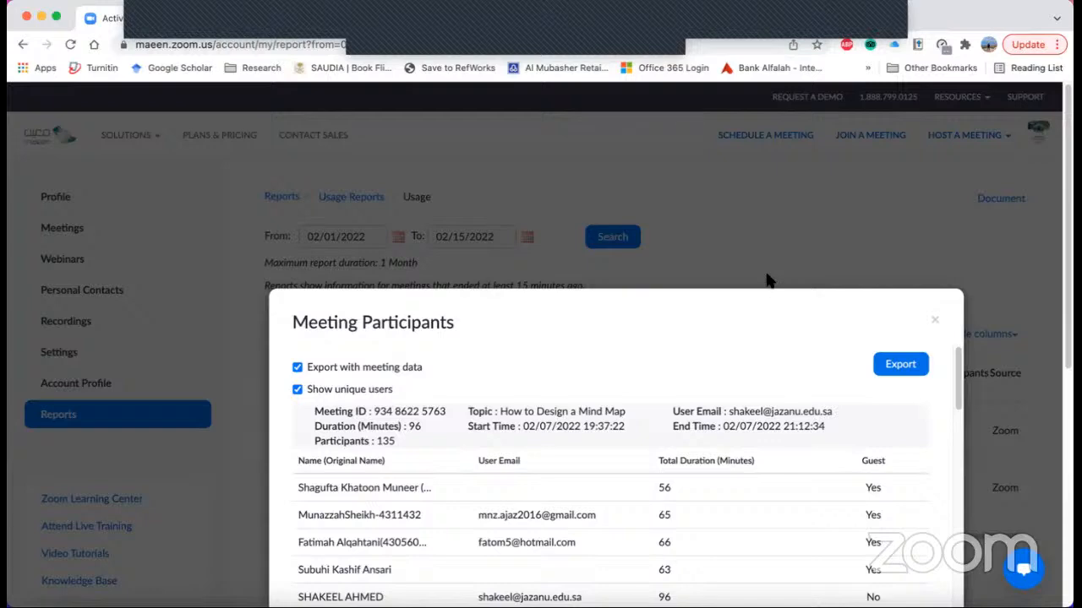
- Turn exporting with meeting data off and on again to compare the participant list with and without the meeting details
{"action": "triple_click", "coordinate": [710, 369]}
{"action": "left_click_drag", "start_coordinate": [637, 362], "coordinate": [392, 439]}
{"action": "left_click", "coordinate": [348, 443]}
{"action": "left_click", "coordinate": [299, 369]}
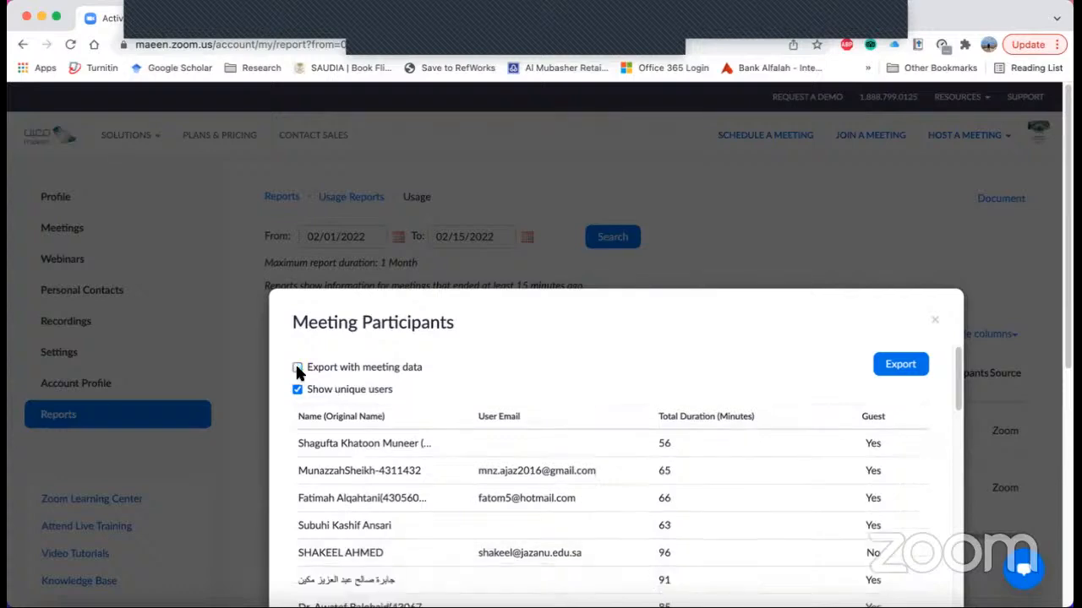
{"action": "left_click", "coordinate": [296, 369]}
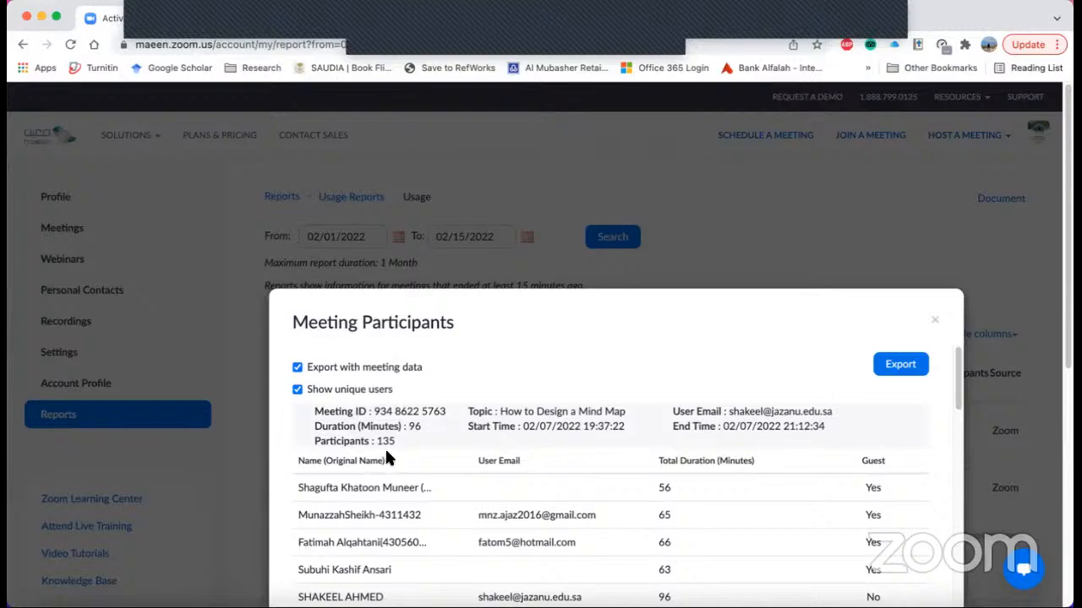
- Look through the meeting's unique participants with their total durations and guest status, and close the participant list
{"action": "scroll", "coordinate": [959, 408], "scroll_direction": "down", "scroll_amount": 2}
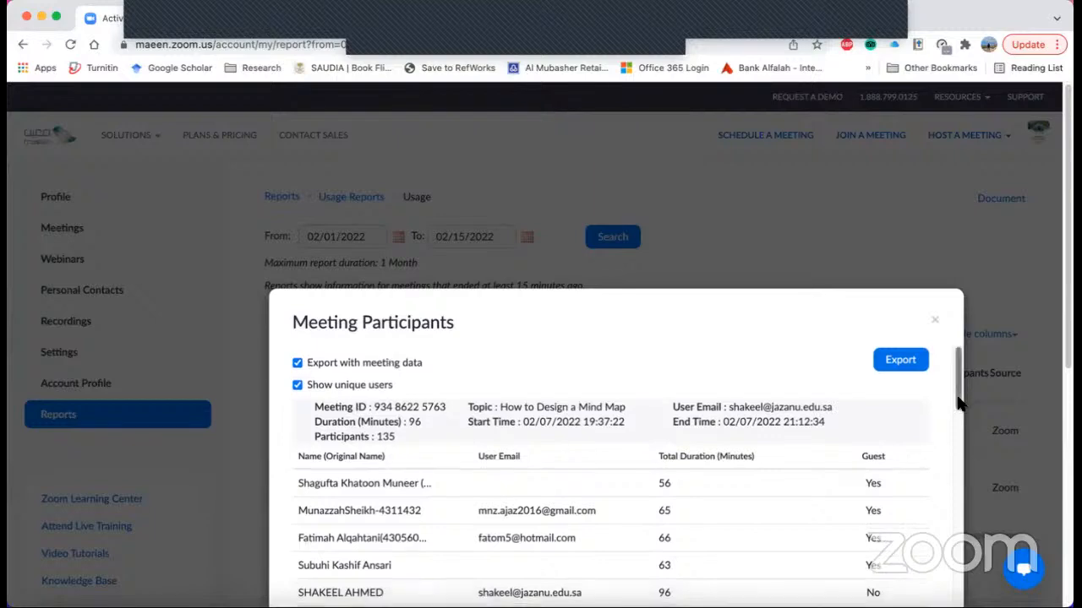
{"action": "scroll", "coordinate": [960, 407], "scroll_direction": "down", "scroll_amount": 1}
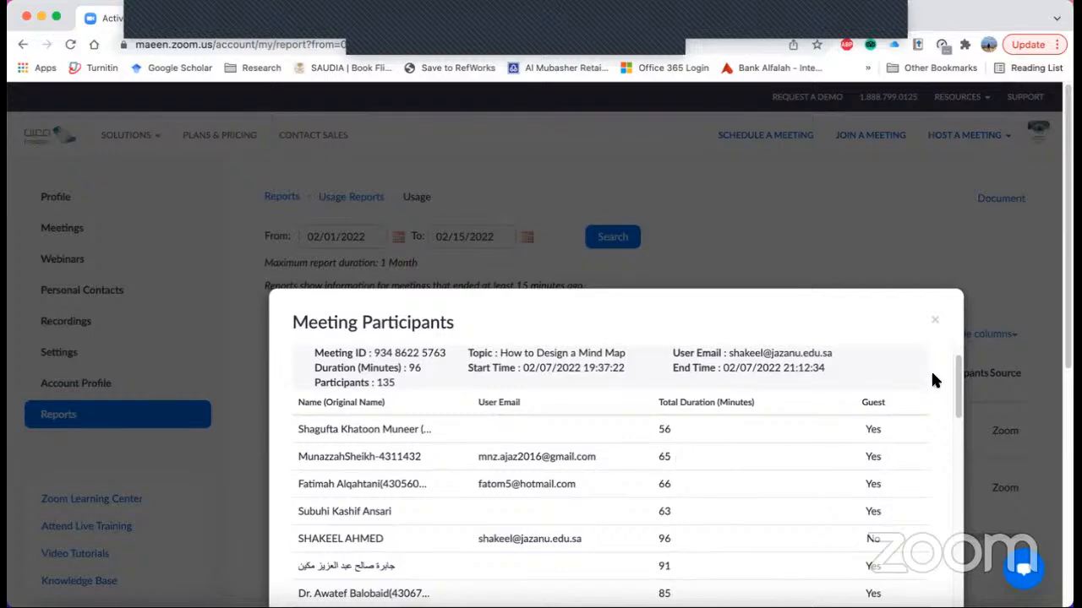
{"action": "left_click_drag", "start_coordinate": [958, 381], "coordinate": [939, 330]}
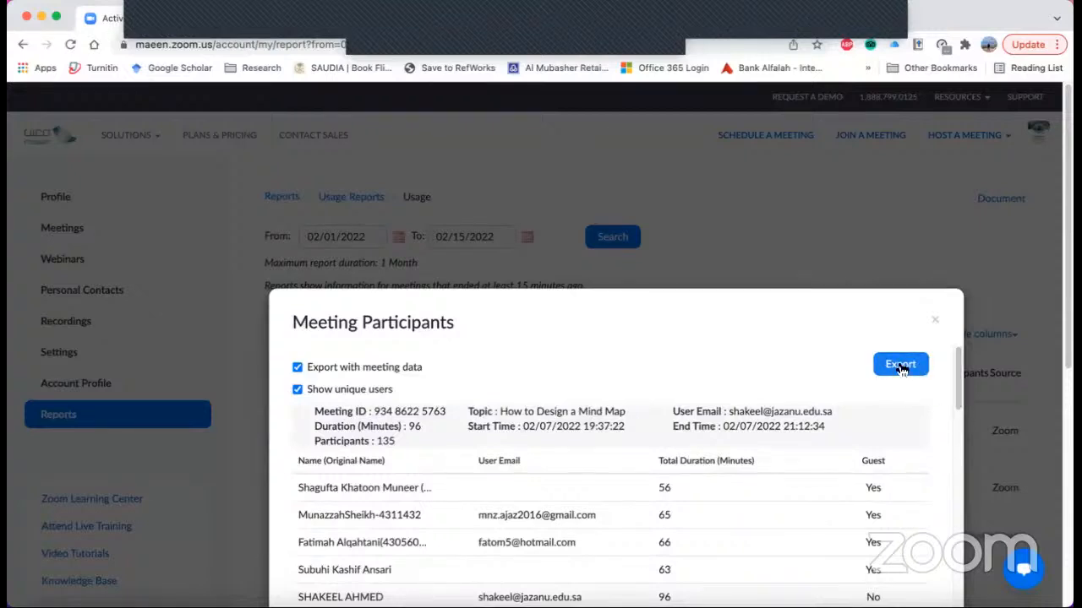
{"action": "left_click", "coordinate": [936, 322]}
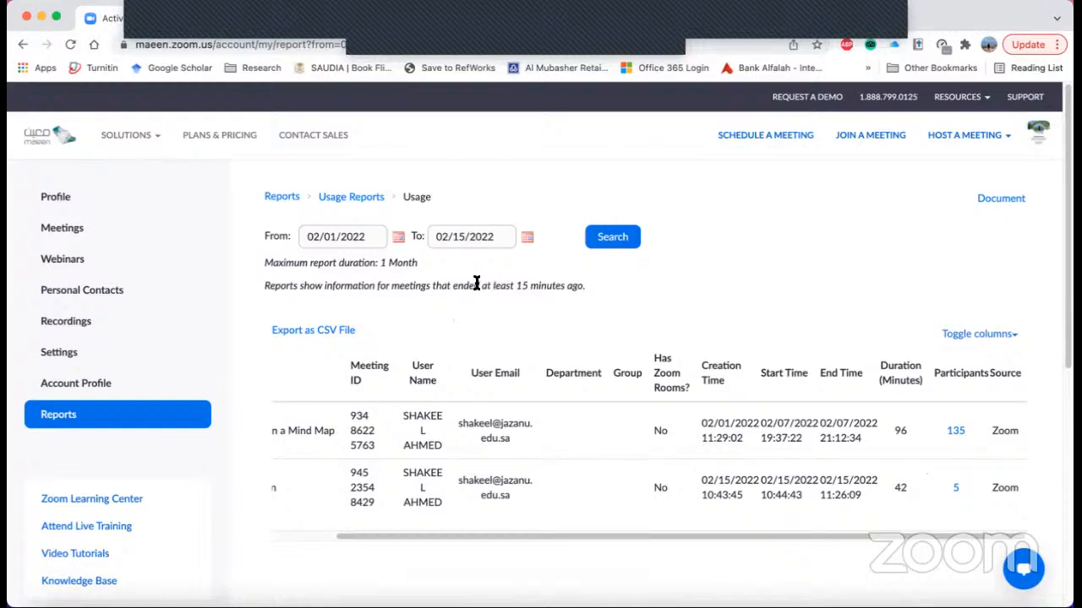
{"action": "mouse_move", "coordinate": [968, 601]}
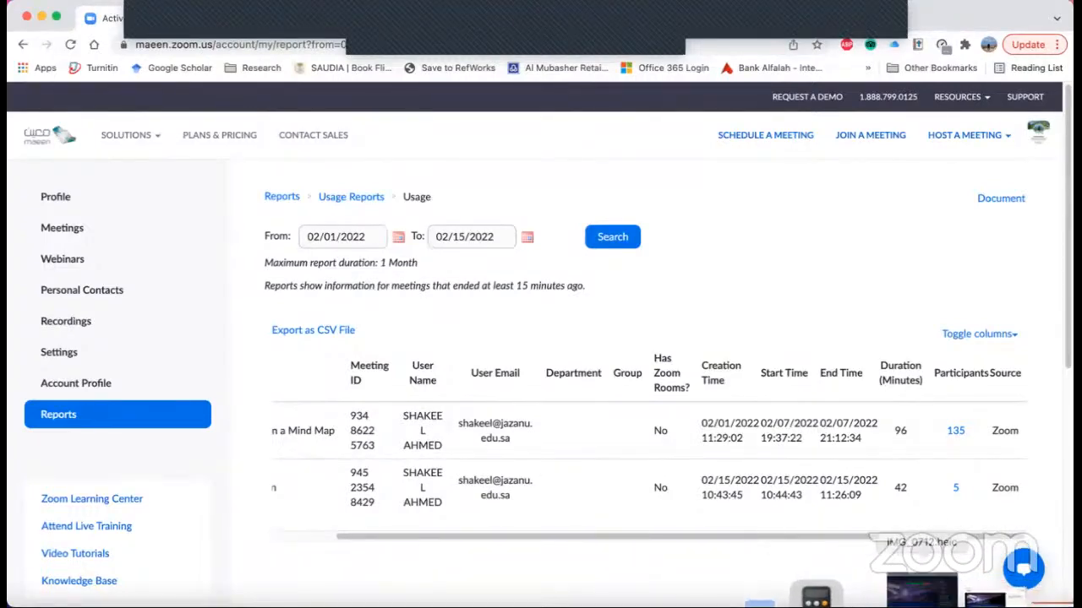
{"action": "left_click", "coordinate": [921, 592]}
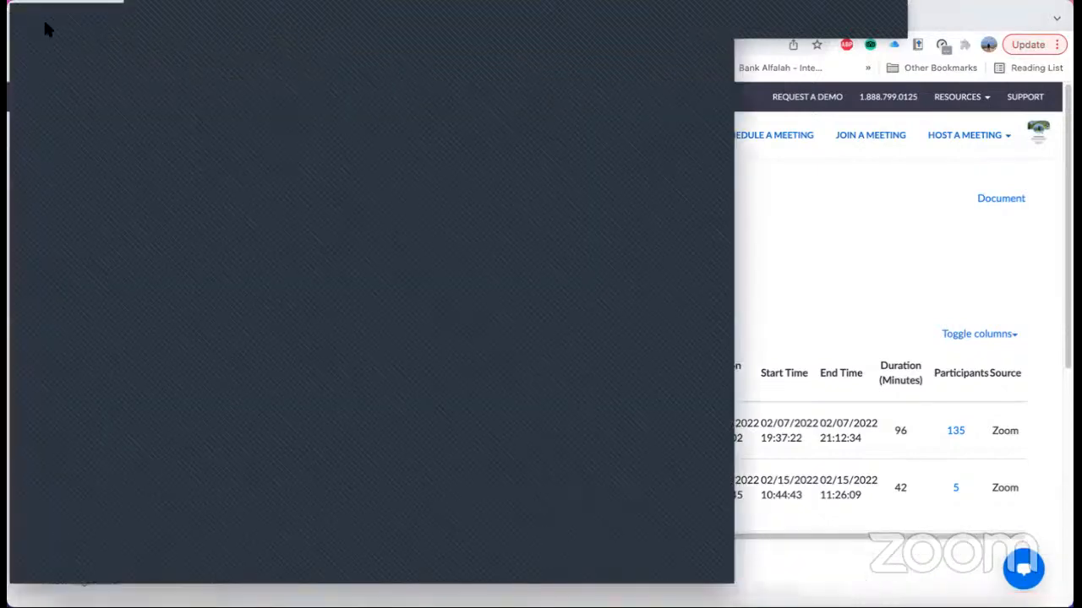
{"action": "key", "text": "super+w"}
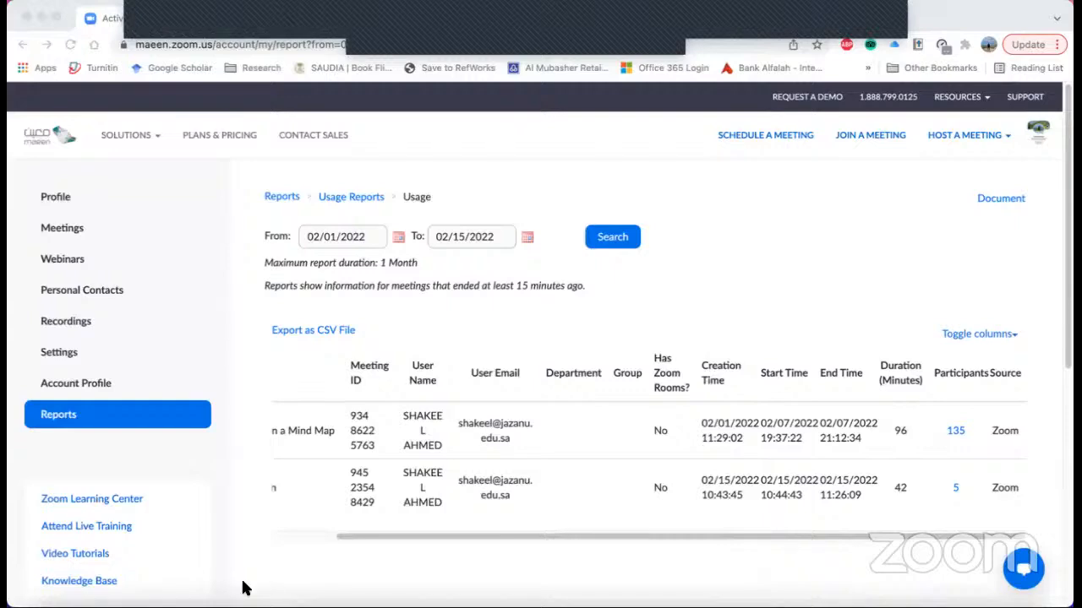
- Switch to the minimized browser window showing the YouTube page "Zoom Video Communications in Higher Education"
{"action": "mouse_move", "coordinate": [923, 604]}
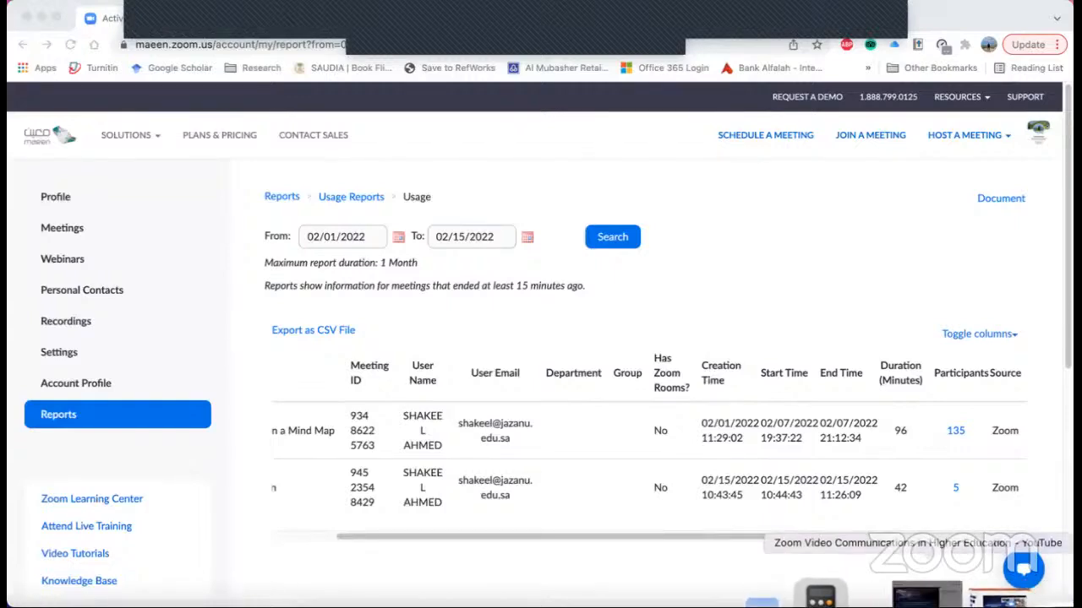
{"action": "left_click", "coordinate": [926, 597]}
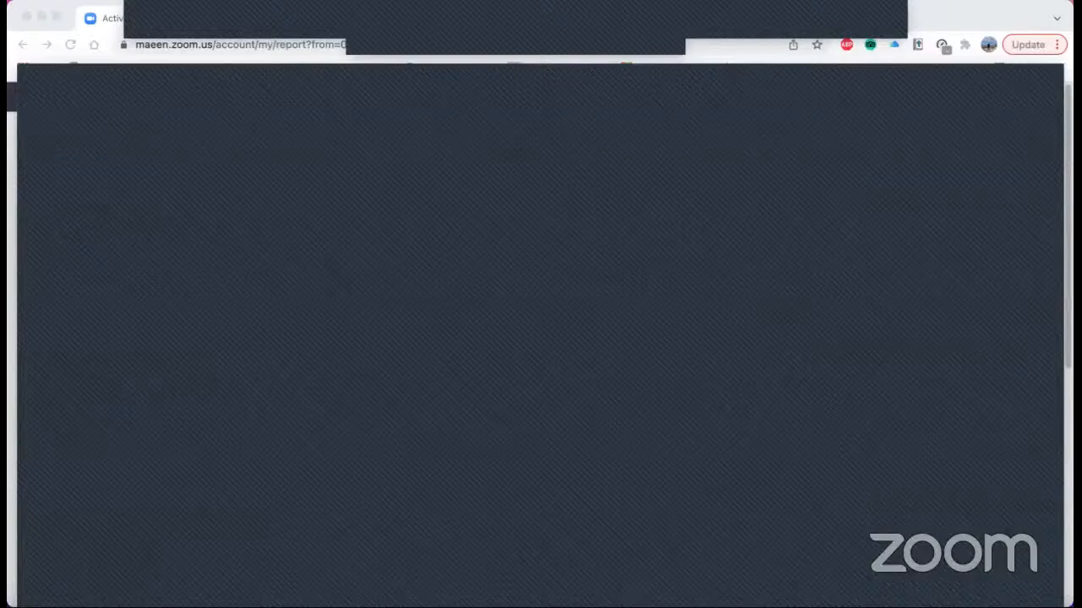